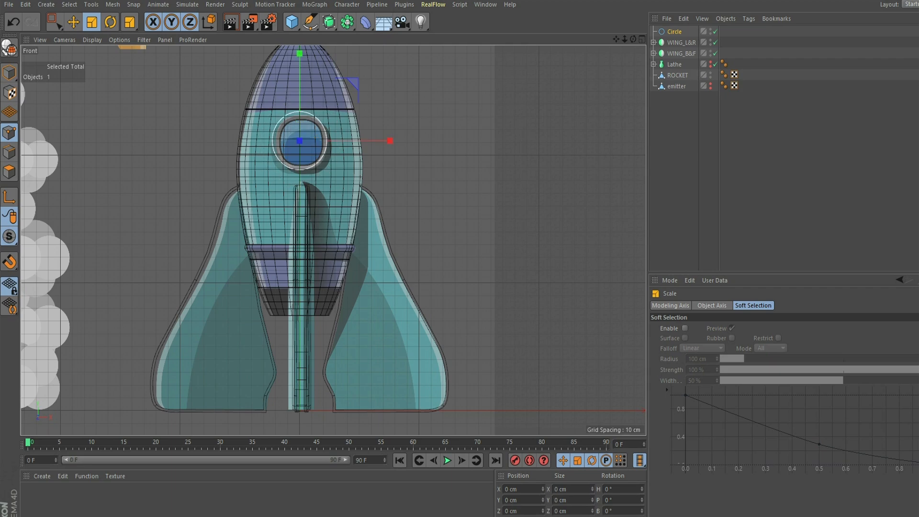
# - Move the circle down slightly on Y to centre it on the porthole, then show four views
pyautogui.moveTo(617, 40); pyautogui.dragTo(629, 90)
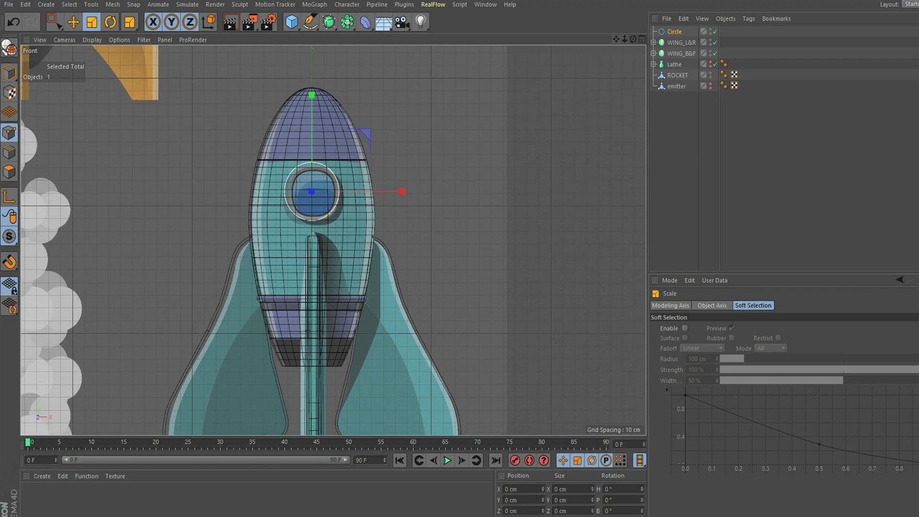
pyautogui.moveTo(625, 39); pyautogui.dragTo(644, 39)
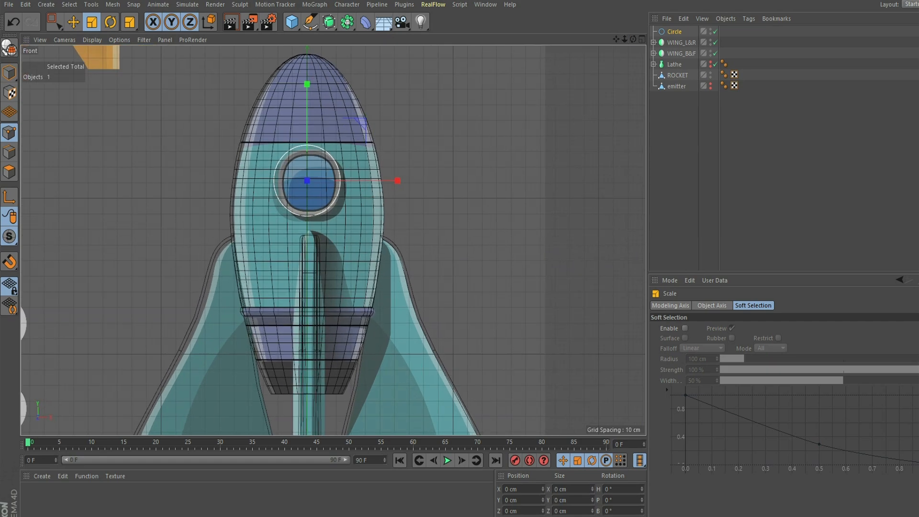
pyautogui.press('e')
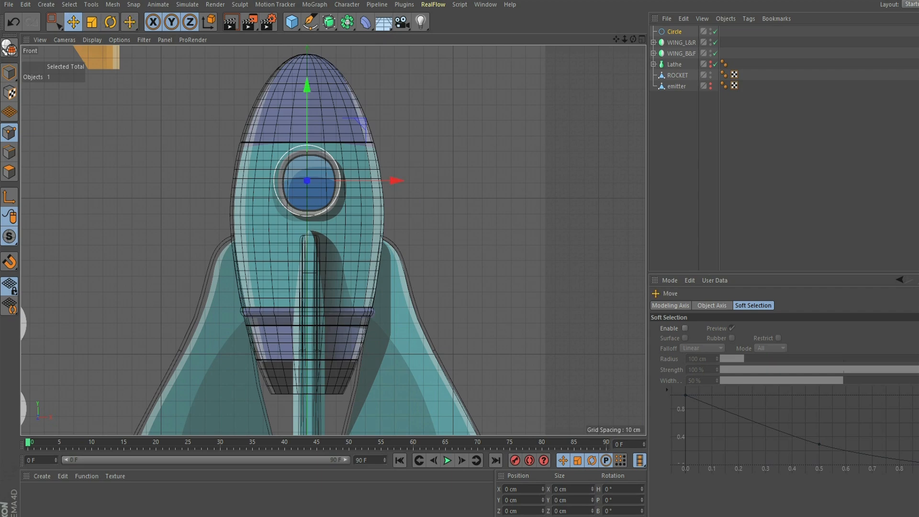
pyautogui.moveTo(307, 87); pyautogui.dragTo(307, 91)
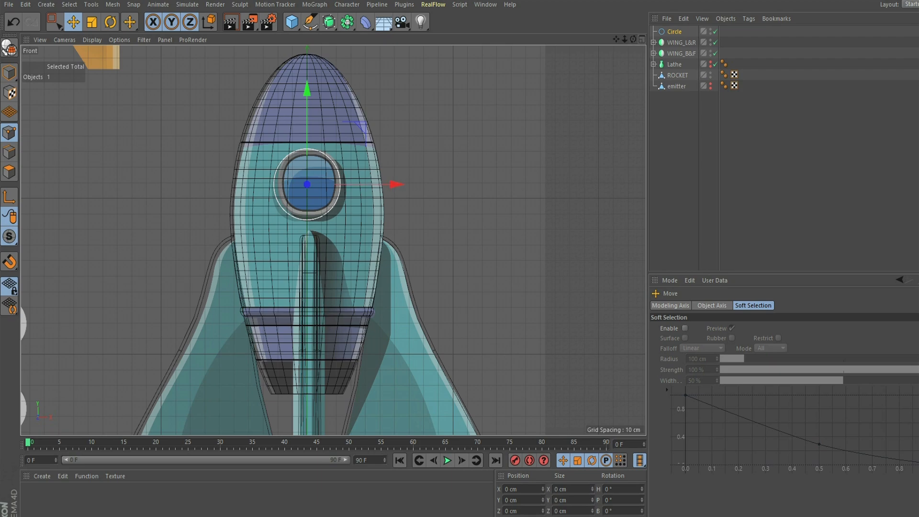
pyautogui.click(642, 39)
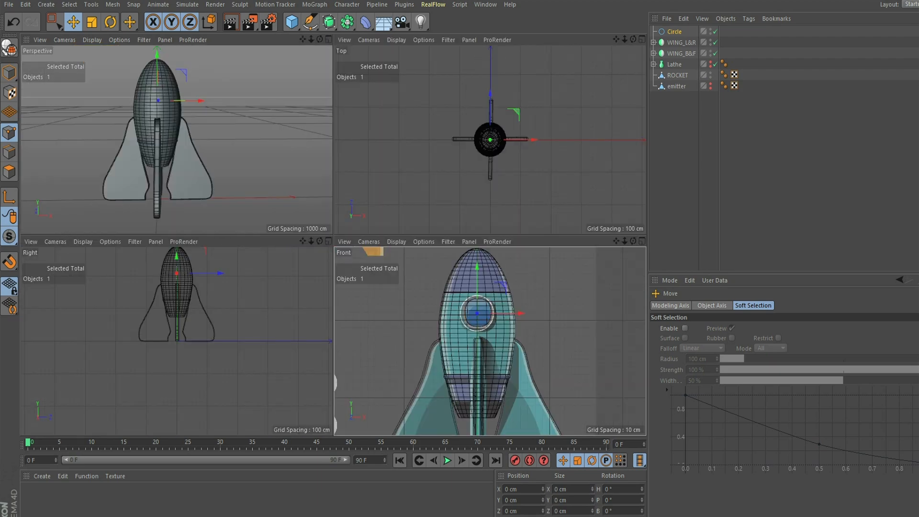
# - Push the circle forward along Z onto the rocket hull in the Perspective view
pyautogui.click(328, 39)
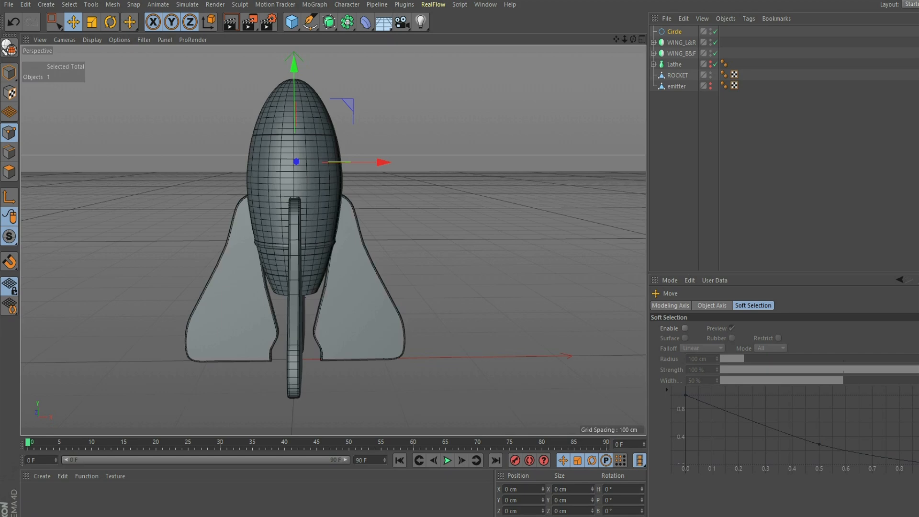
pyautogui.keyDown('alt'); pyautogui.moveTo(333, 241); pyautogui.dragTo(316, 263); pyautogui.keyUp('alt')
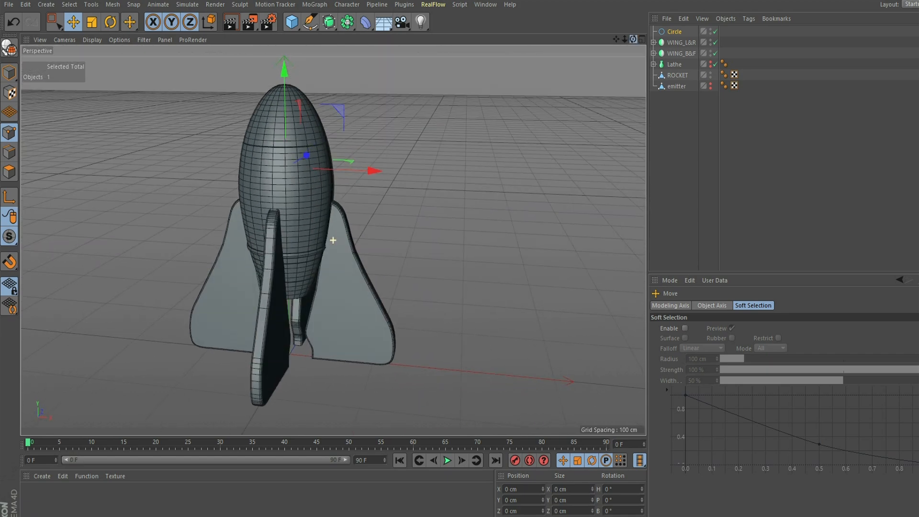
pyautogui.keyDown('alt'); pyautogui.moveTo(330, 221); pyautogui.dragTo(283, 237); pyautogui.keyUp('alt')
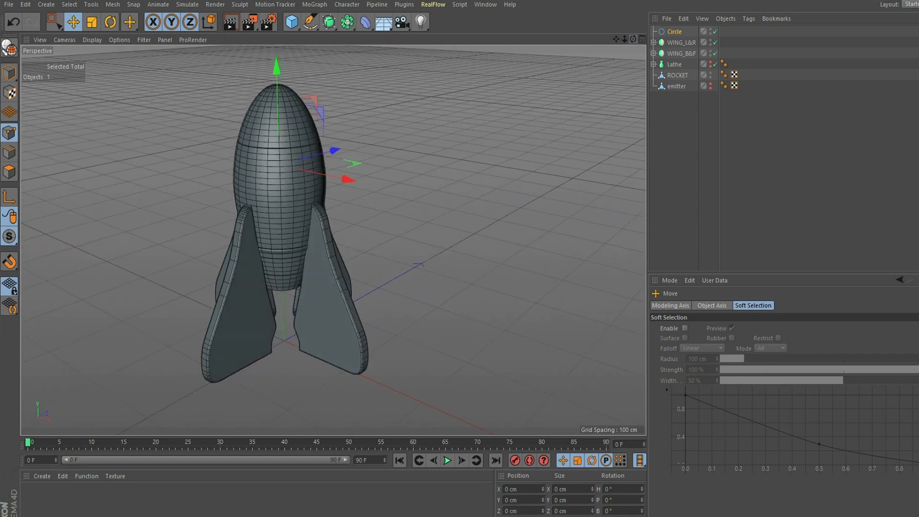
pyautogui.moveTo(335, 149); pyautogui.dragTo(303, 158)
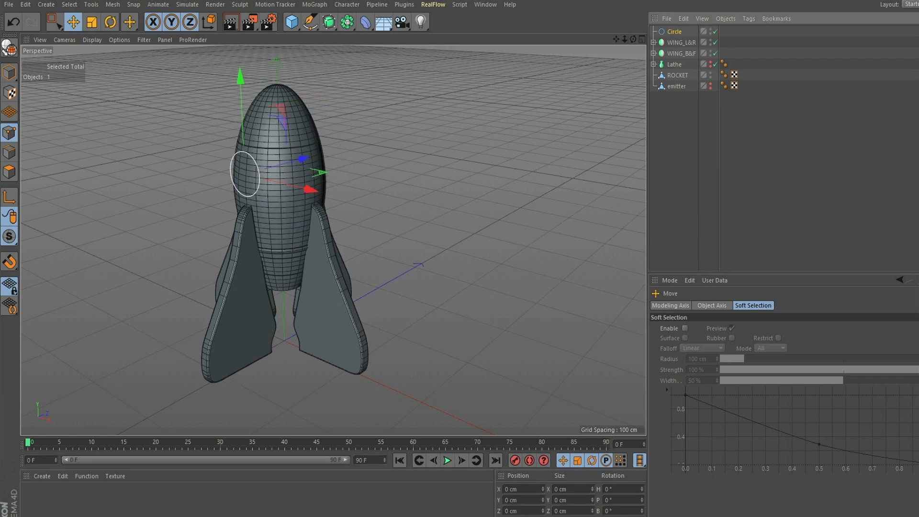
# - Rename the circle spline to WINDOW
pyautogui.doubleClick(675, 31)
pyautogui.write('WINDOW')
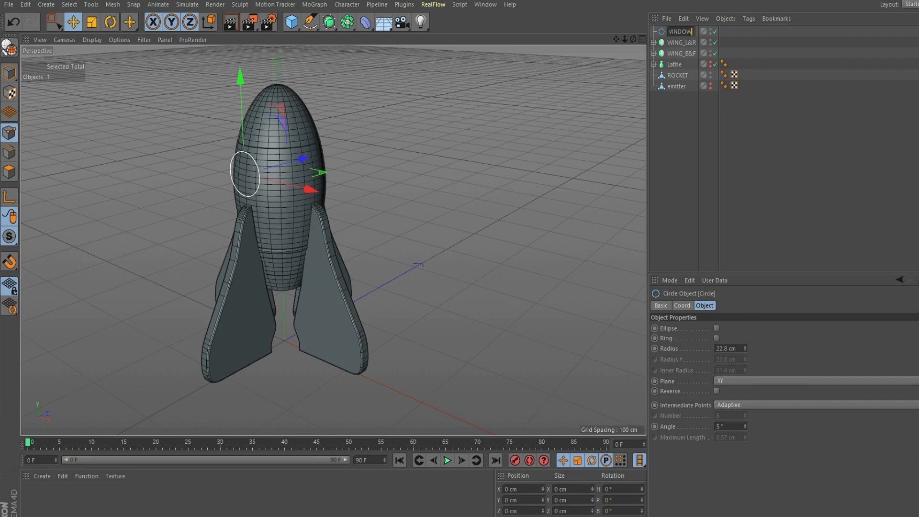
pyautogui.press('Return')
pyautogui.moveTo(633, 39); pyautogui.dragTo(701, 17)
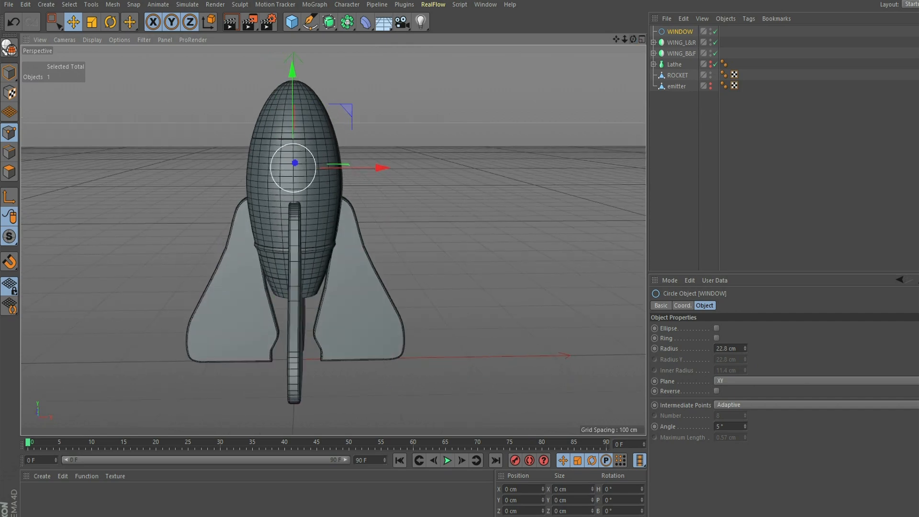
pyautogui.click(329, 22)
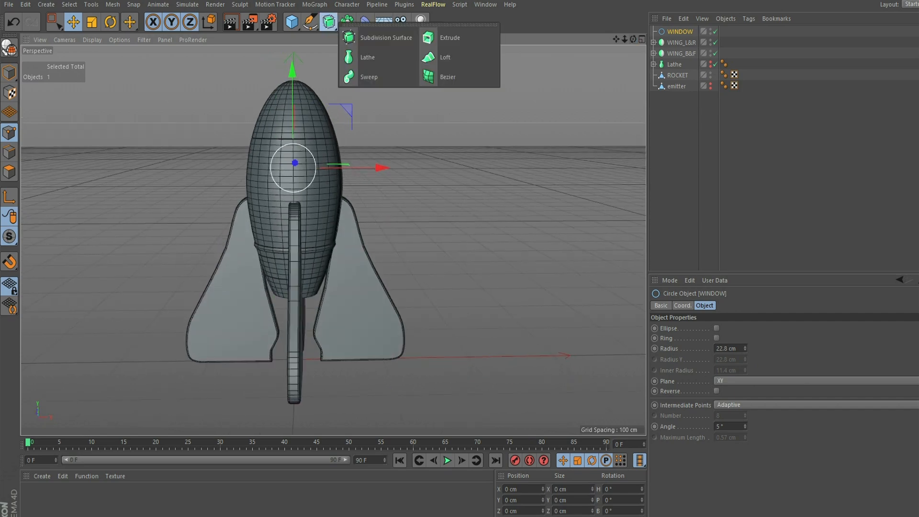
# - Add an Extrude generator and parent the WINDOW circle under it
pyautogui.click(450, 38)
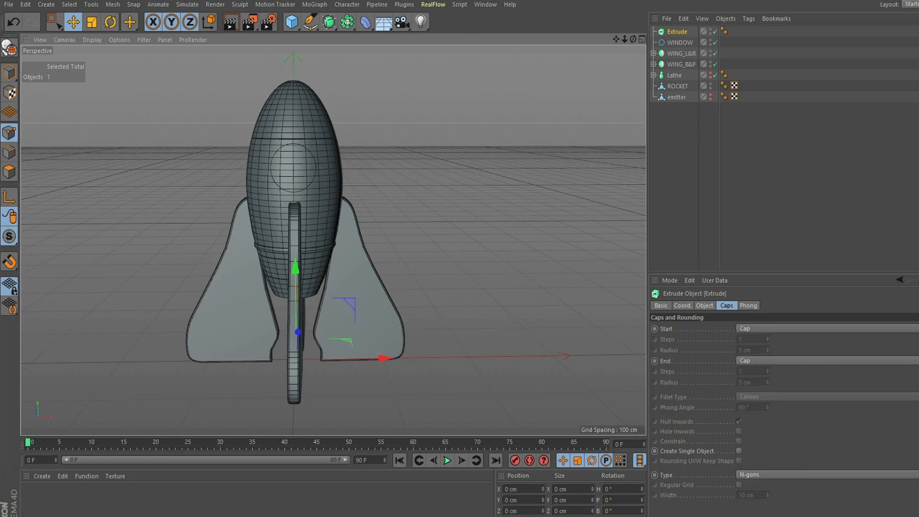
pyautogui.moveTo(679, 42)
pyautogui.mouseDown()
pyautogui.moveTo(678, 32)
pyautogui.moveTo(665, 40)
pyautogui.moveTo(694, 41)
pyautogui.mouseUp()
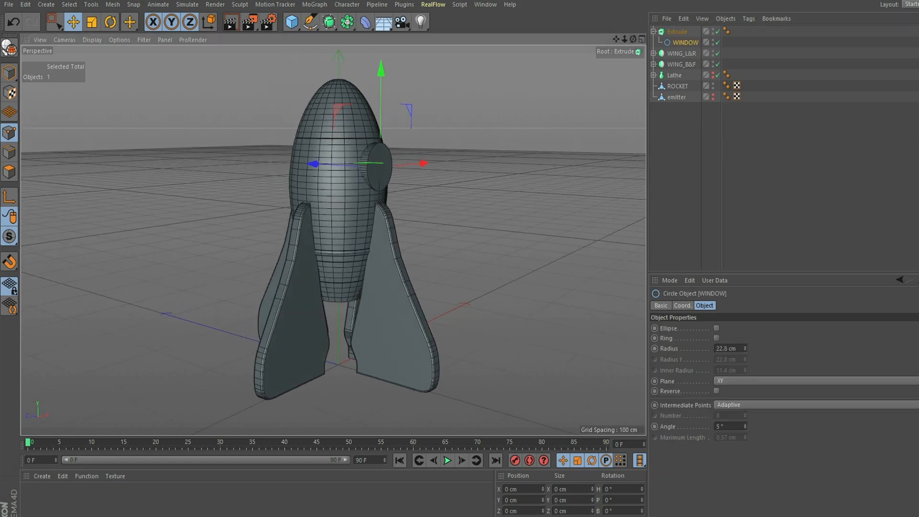
pyautogui.moveTo(624, 39); pyautogui.dragTo(544, 192)
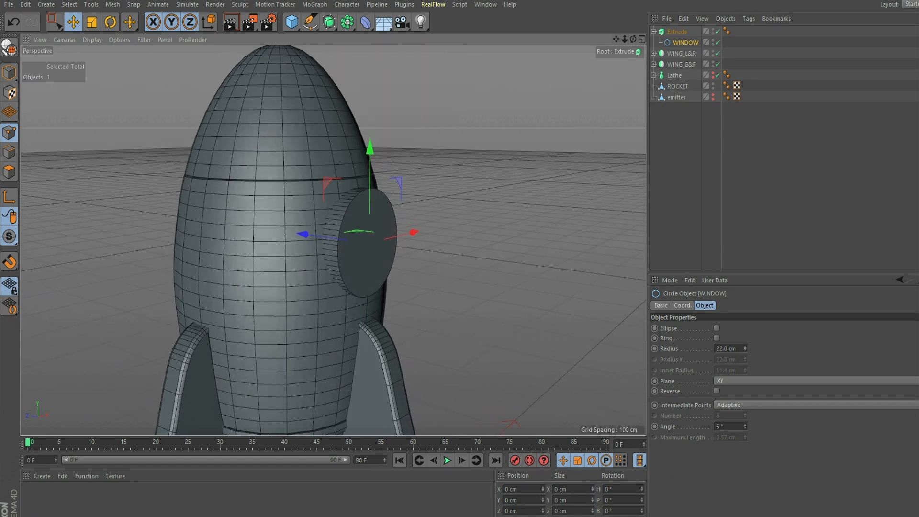
# - Set the Extrude's start and end caps to Fillet Cap with 2 steps and 2 cm radius
pyautogui.click(677, 32)
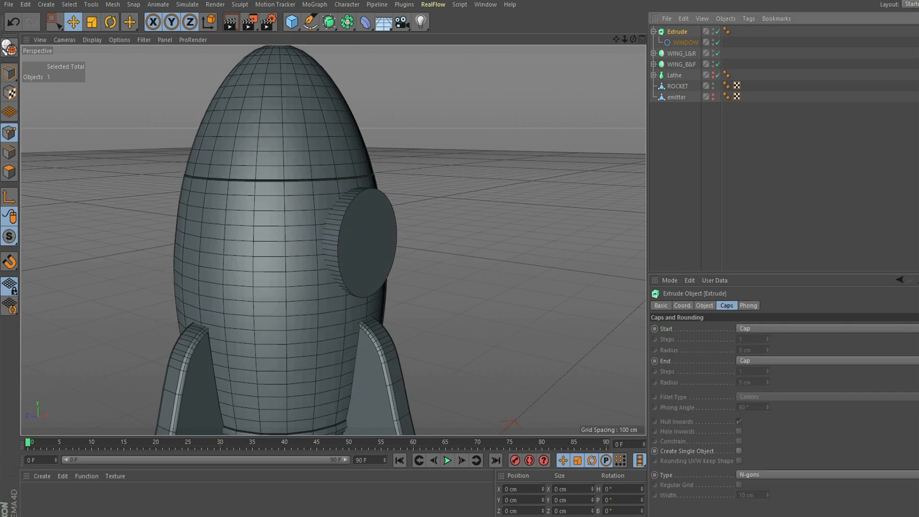
pyautogui.click(814, 328)
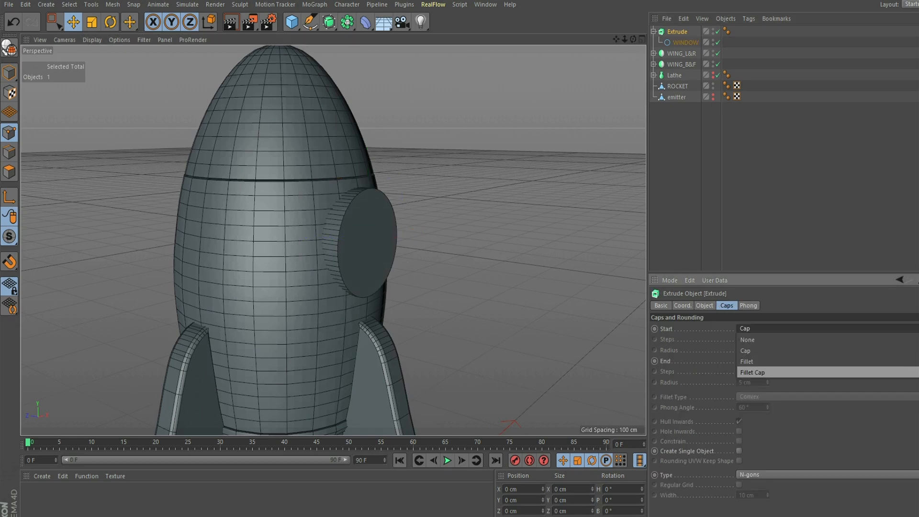
pyautogui.click(753, 373)
pyautogui.click(814, 361)
pyautogui.click(754, 404)
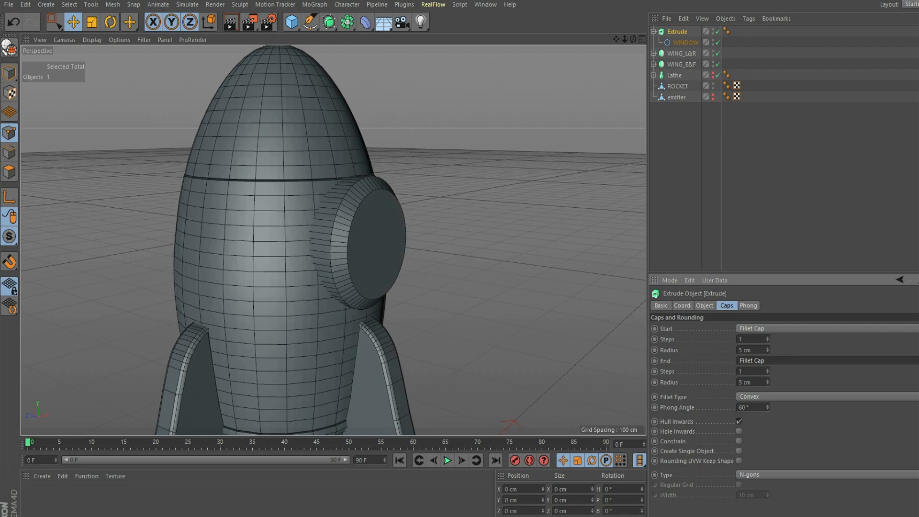
pyautogui.click(768, 337)
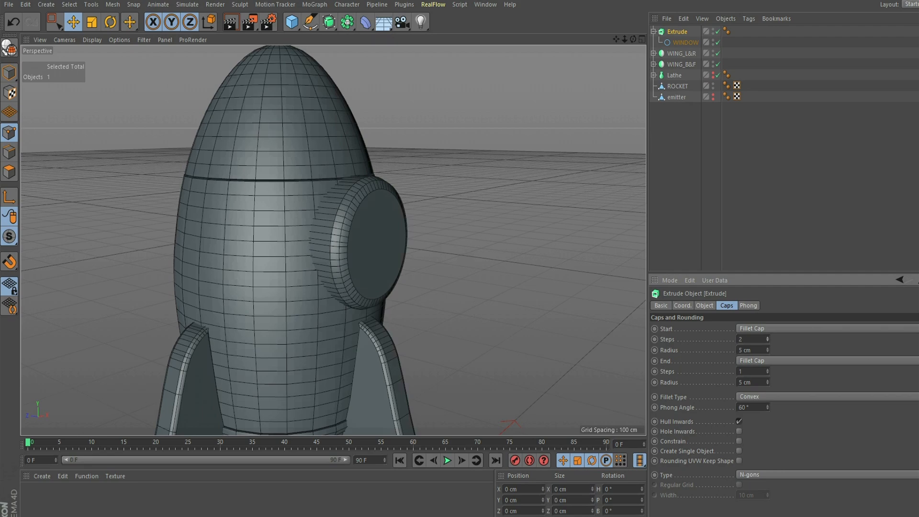
pyautogui.click(768, 352)
pyautogui.click(767, 352)
pyautogui.click(767, 352)
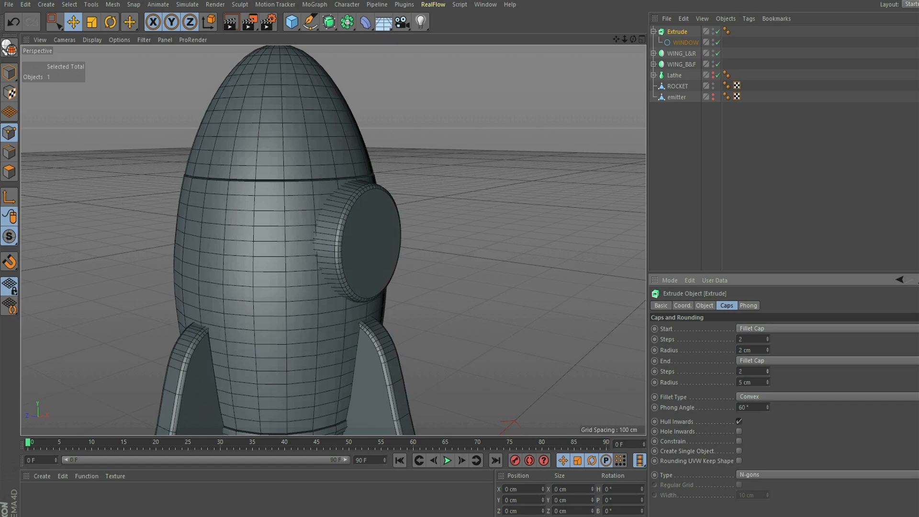
pyautogui.click(768, 384)
pyautogui.click(767, 384)
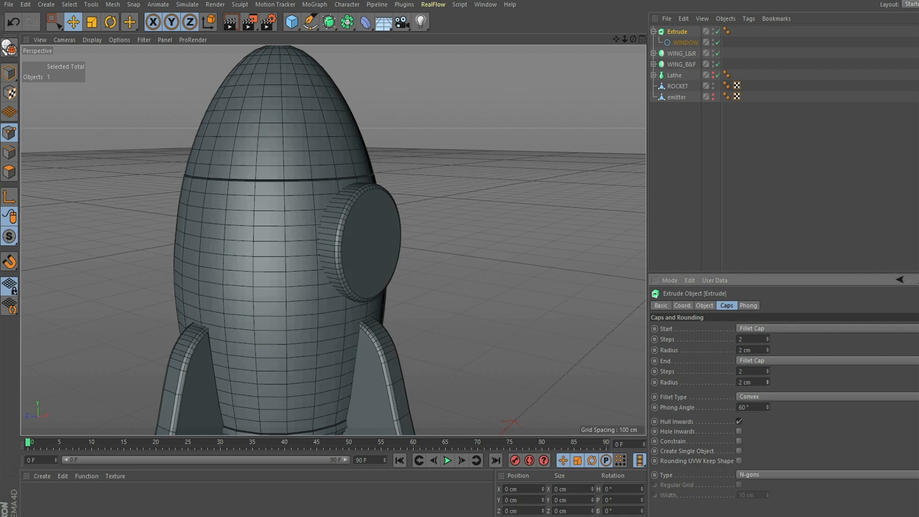
pyautogui.keyDown('alt'); pyautogui.moveTo(333, 240); pyautogui.dragTo(317, 254); pyautogui.keyUp('alt')
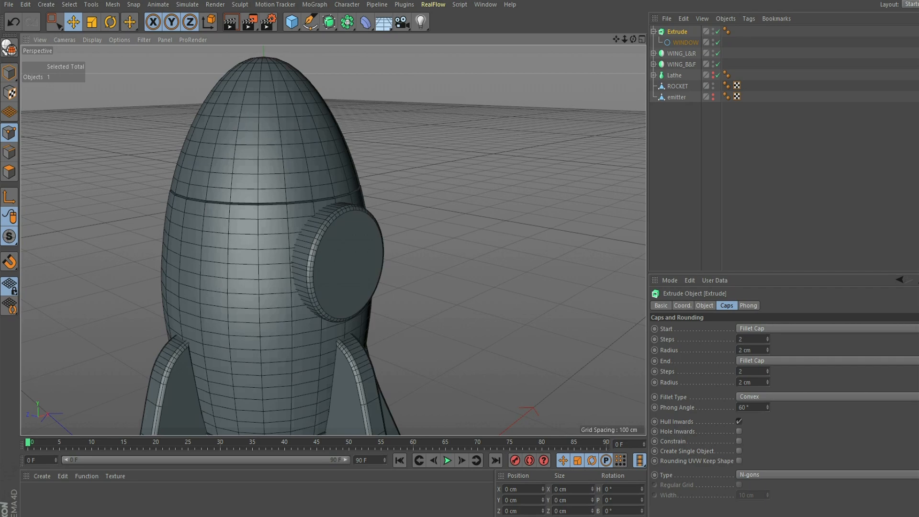
# - Save the scene and add a Boole object
pyautogui.click(9, 5)
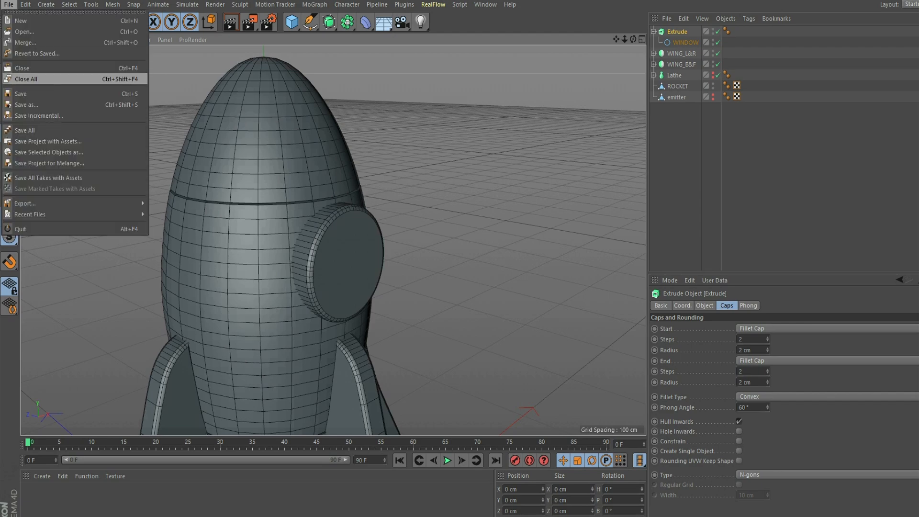
pyautogui.click(20, 93)
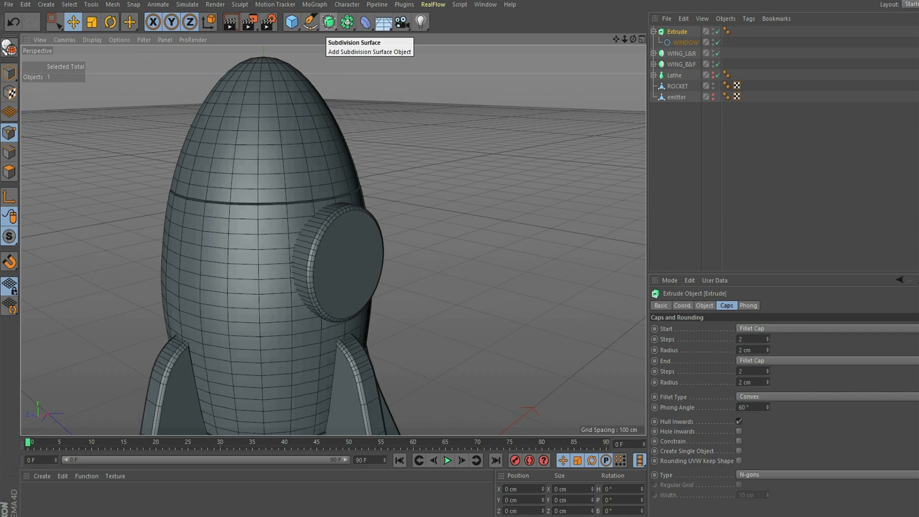
pyautogui.click(347, 22)
pyautogui.click(536, 37)
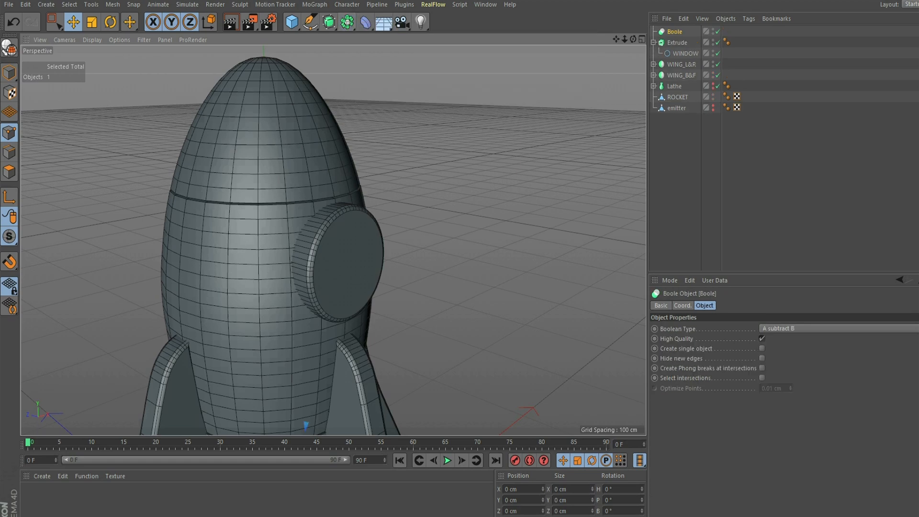
# - Rename the window Extrude to WINDOW_EX
pyautogui.click(654, 43)
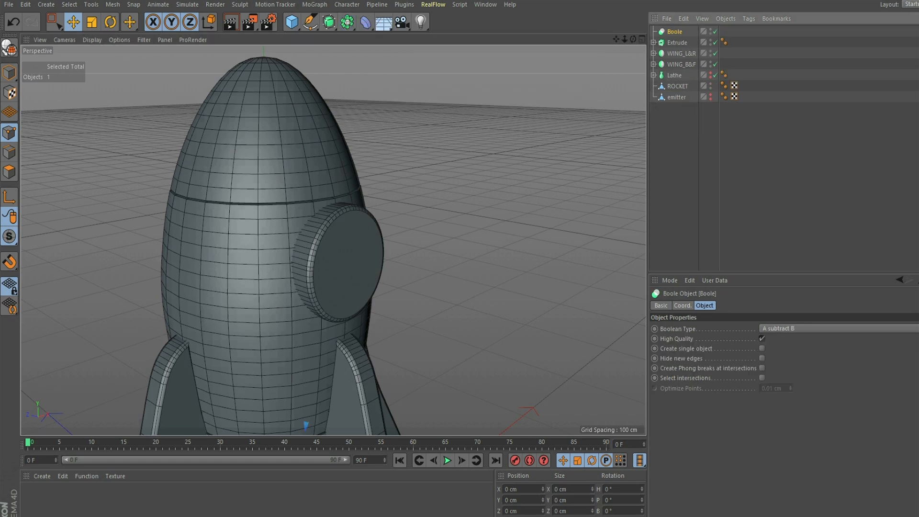
pyautogui.click(678, 43)
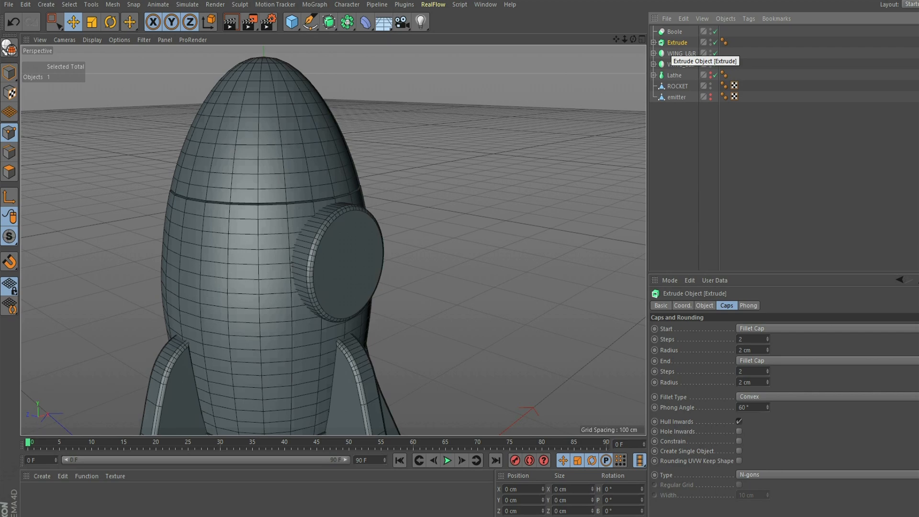
pyautogui.doubleClick(679, 42)
pyautogui.write('WINDOW')
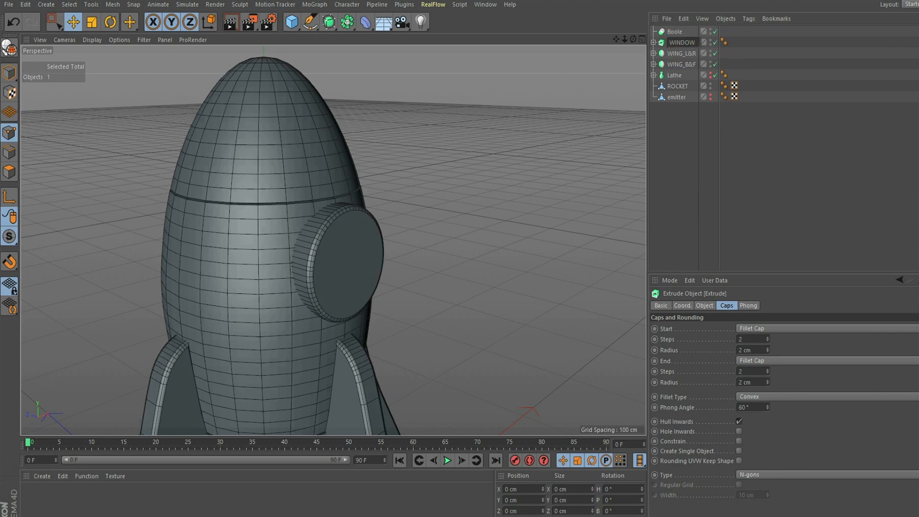
pyautogui.write('_EX')
pyautogui.press('Return')
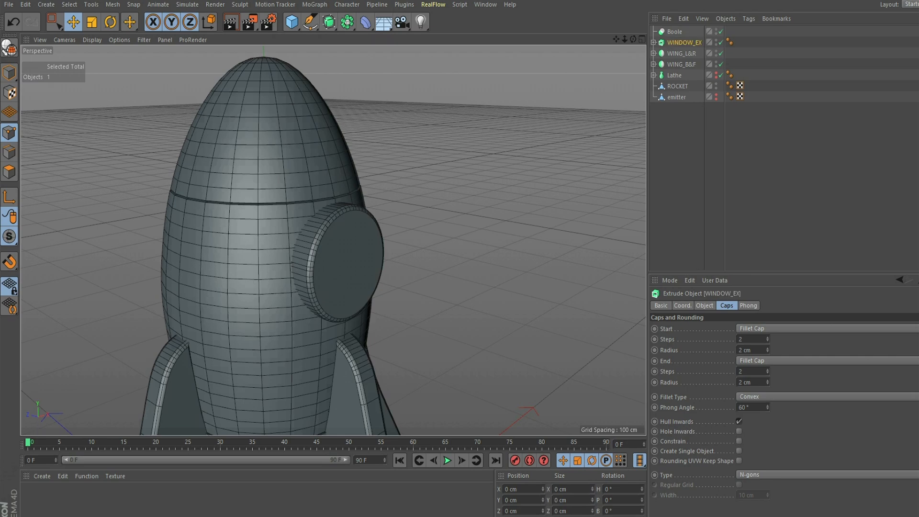
# - Place ROCKET and WINDOW_EX inside the Boole, with ROCKET ordered first
pyautogui.click(677, 86)
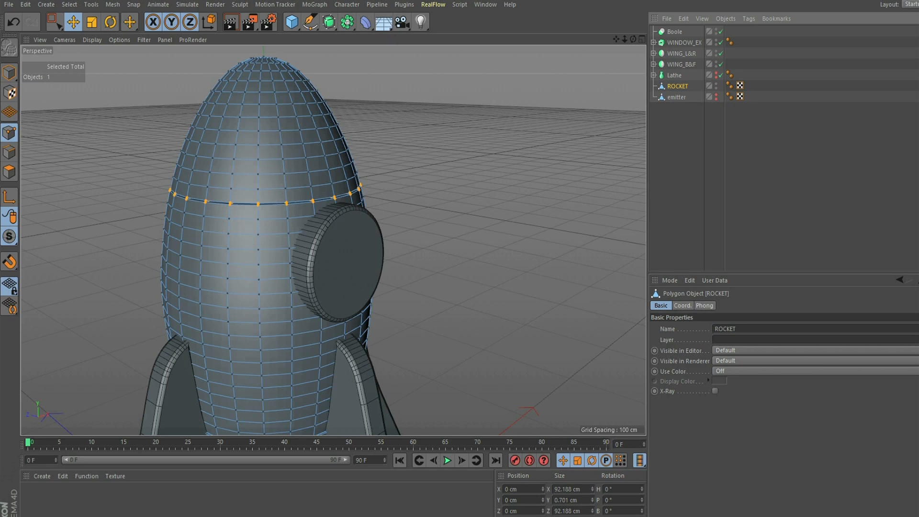
pyautogui.moveTo(678, 86); pyautogui.dragTo(675, 31)
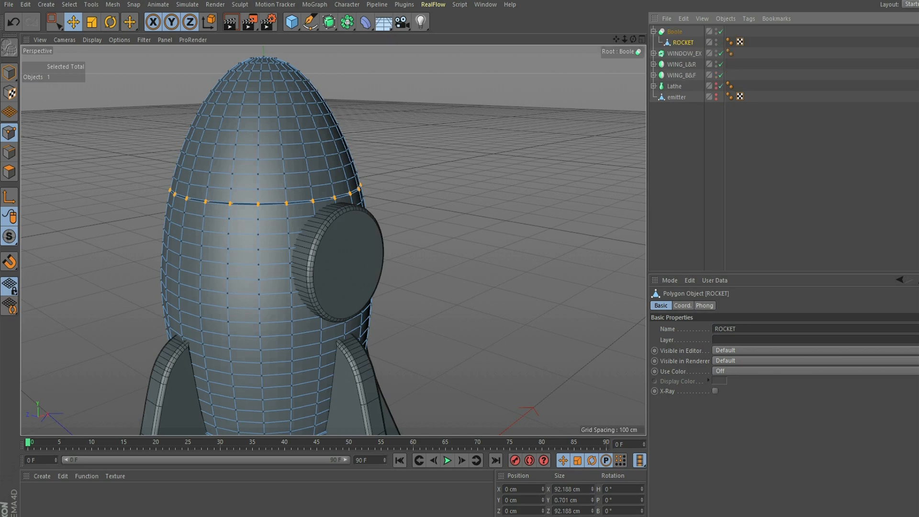
pyautogui.click(684, 53)
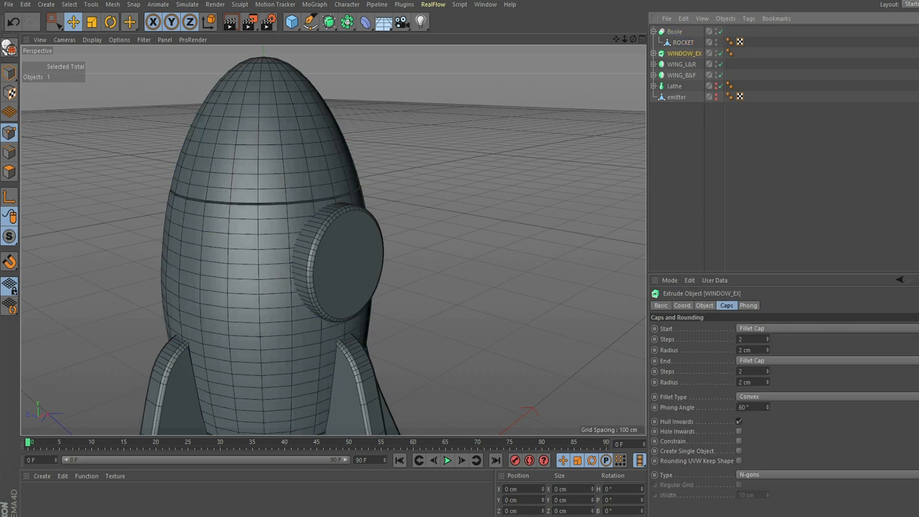
pyautogui.moveTo(684, 54); pyautogui.dragTo(675, 32)
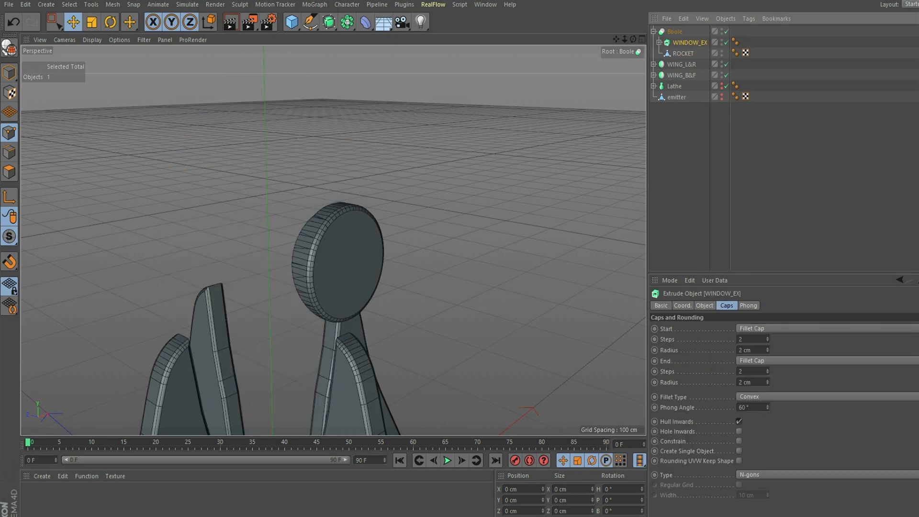
pyautogui.click(684, 53)
pyautogui.moveTo(683, 54); pyautogui.dragTo(675, 32)
pyautogui.click(687, 153)
pyautogui.moveTo(633, 39)
pyautogui.mouseDown()
pyautogui.moveTo(570, 40)
pyautogui.moveTo(568, 19)
pyautogui.moveTo(617, 22)
pyautogui.mouseUp()
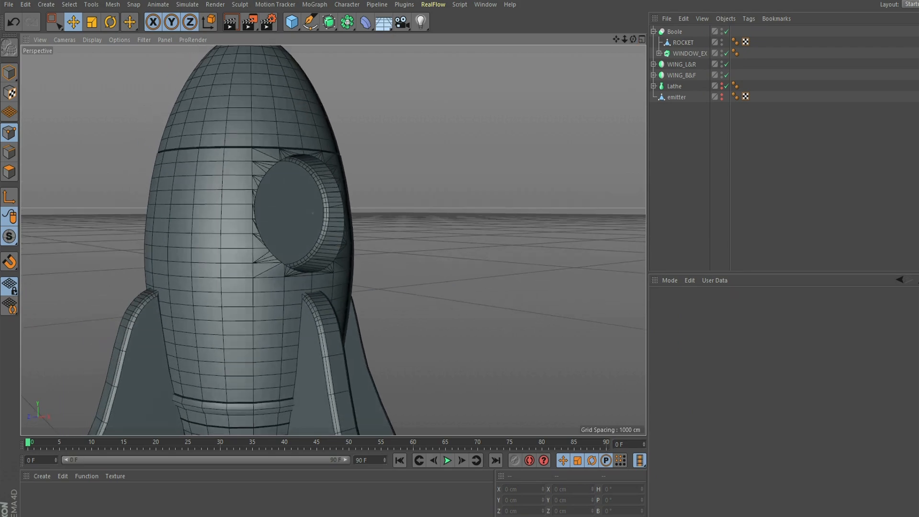
# - Enable Hide new edges on the Boole object
pyautogui.click(690, 54)
pyautogui.click(675, 32)
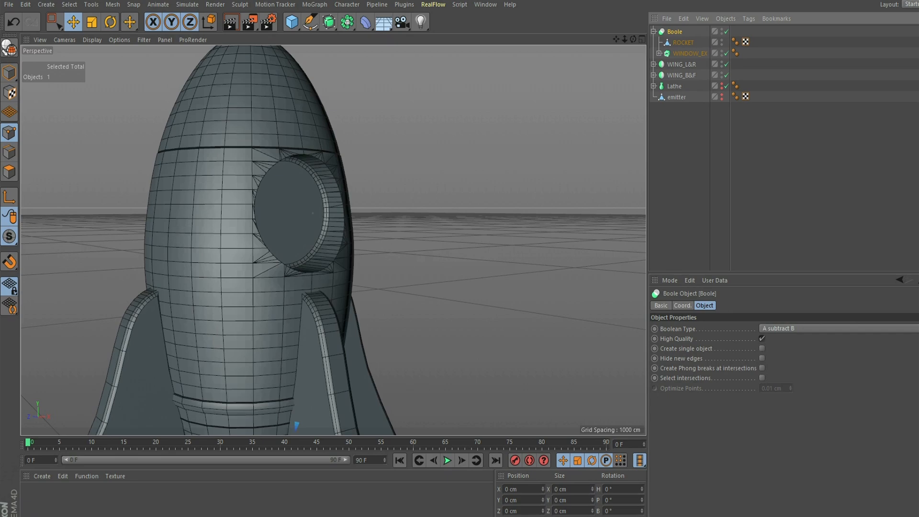
pyautogui.click(762, 358)
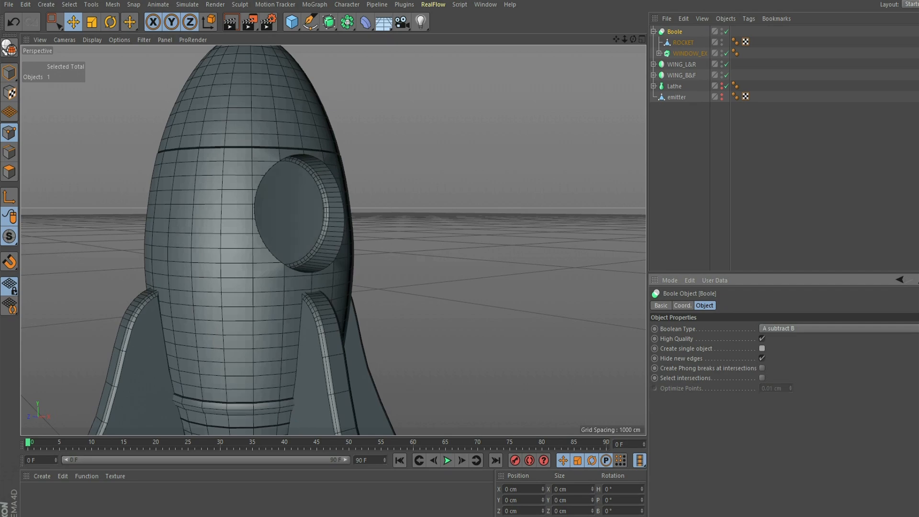
# - Turn off the Boole's High Quality option and scale WINDOW_EX down
pyautogui.click(762, 338)
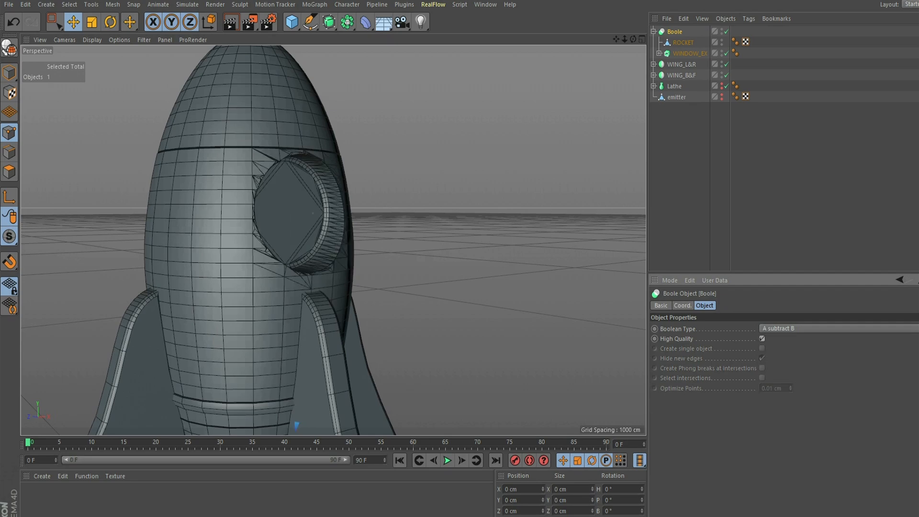
pyautogui.moveTo(633, 39); pyautogui.dragTo(606, 51)
pyautogui.click(690, 54)
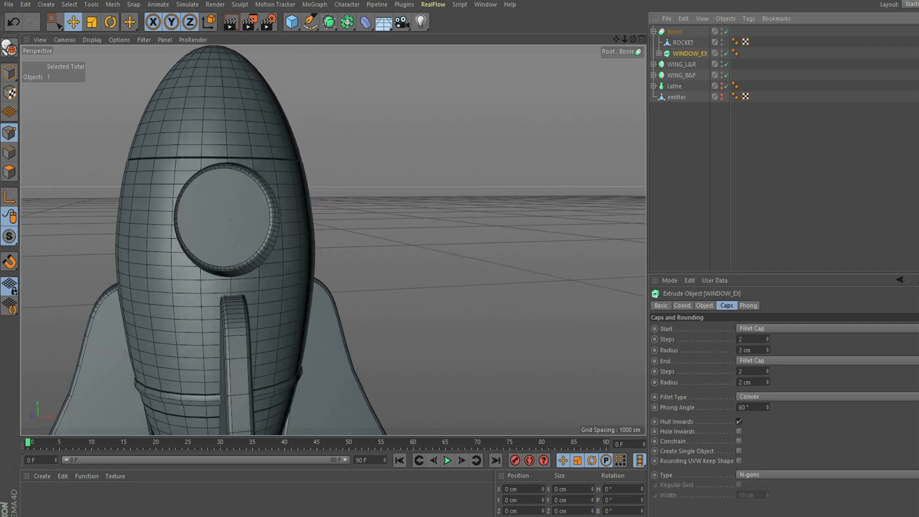
pyautogui.click(92, 23)
pyautogui.moveTo(373, 201); pyautogui.dragTo(359, 202)
pyautogui.click(64, 40)
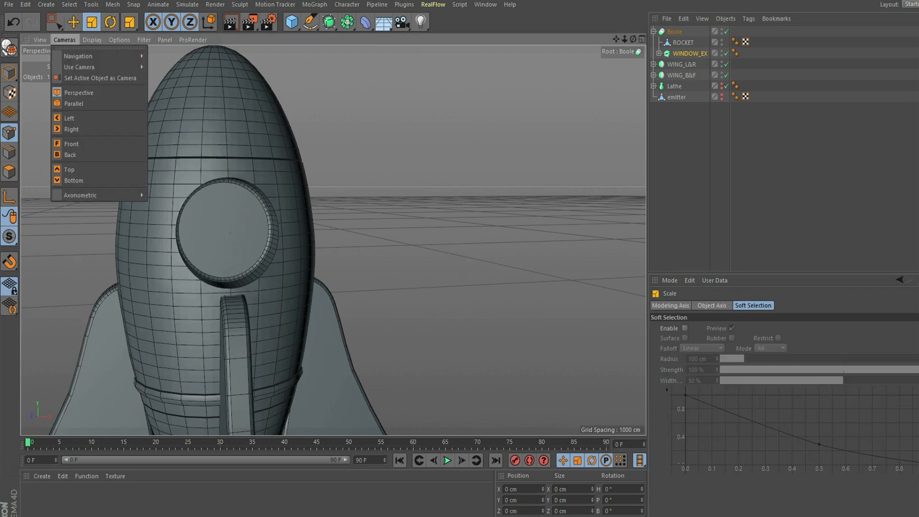
pyautogui.press('Escape')
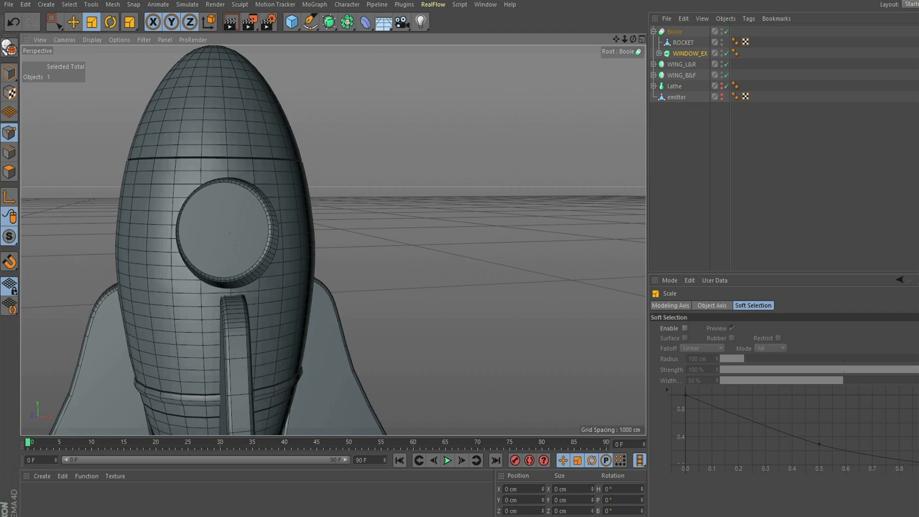
pyautogui.moveTo(359, 201); pyautogui.dragTo(341, 202)
# - Move WINDOW_EX up in the Front view and forward along Z in Perspective
pyautogui.press('F5')
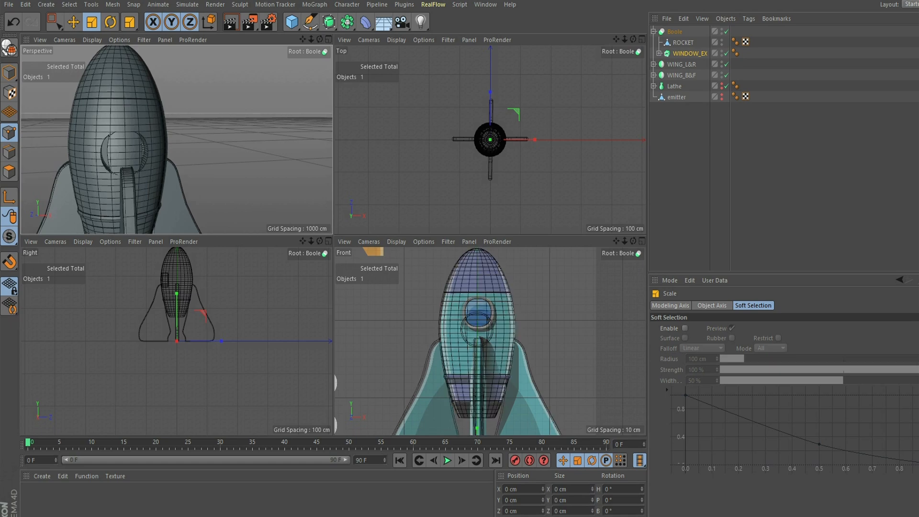
pyautogui.press('F4')
pyautogui.press('e')
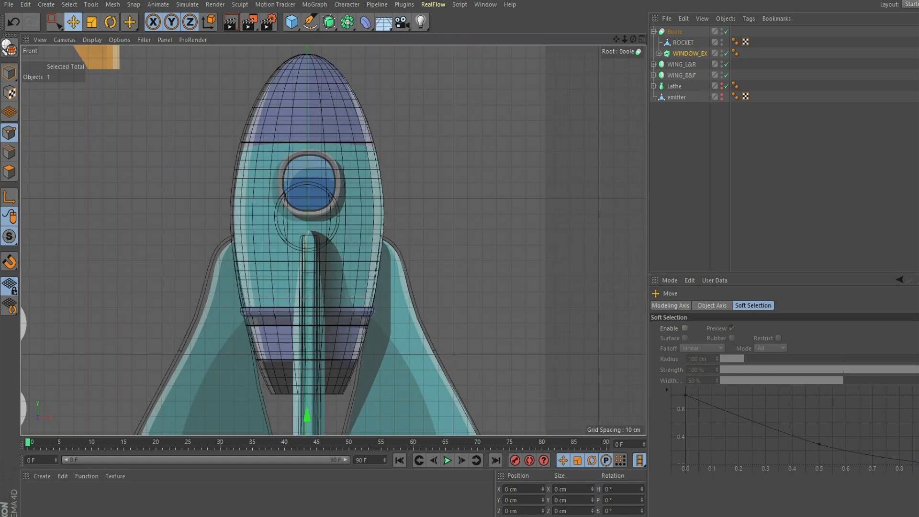
pyautogui.scroll(-3, 335, 241)
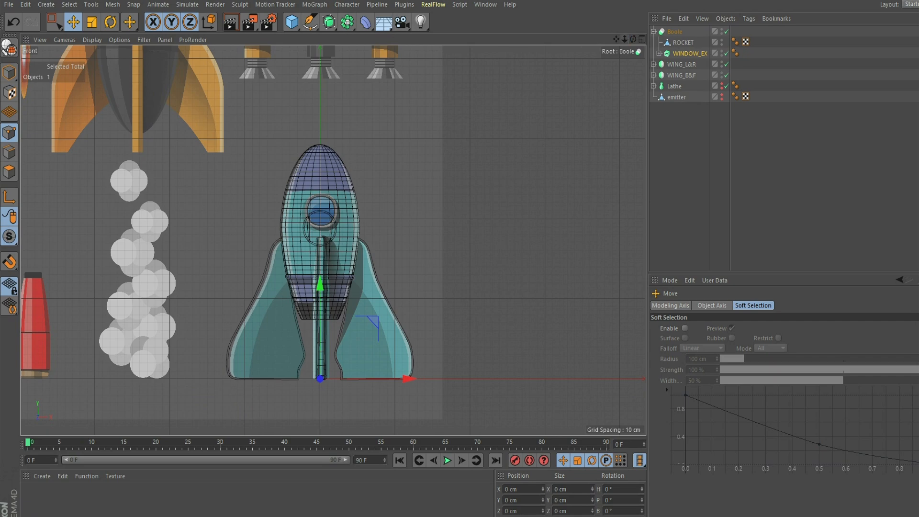
pyautogui.moveTo(320, 284); pyautogui.dragTo(320, 268)
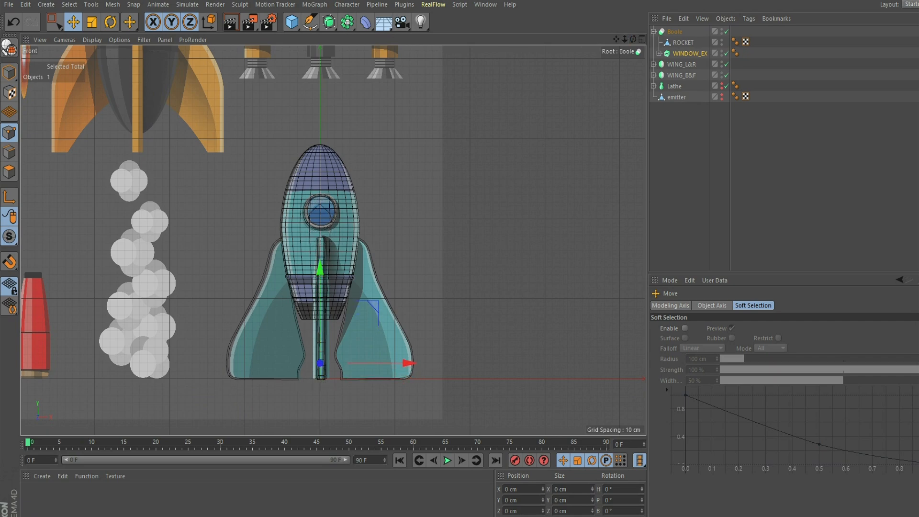
pyautogui.click(642, 39)
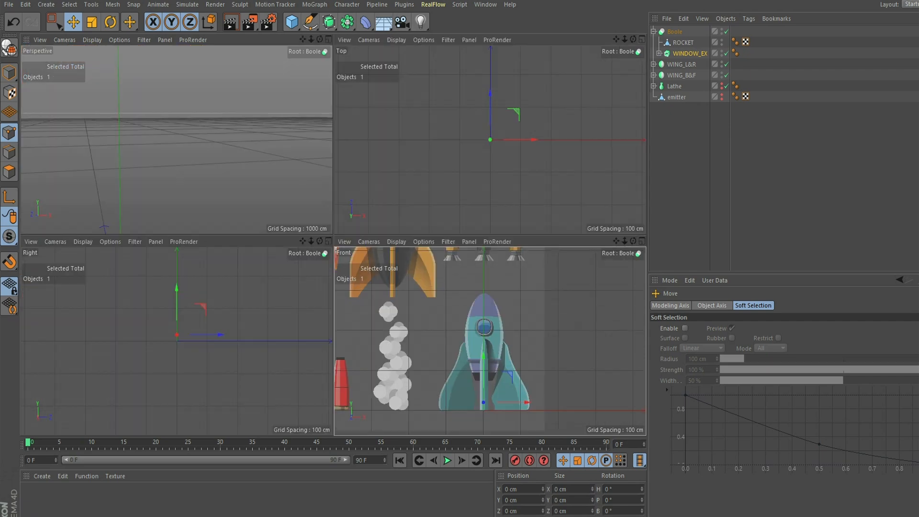
pyautogui.click(329, 39)
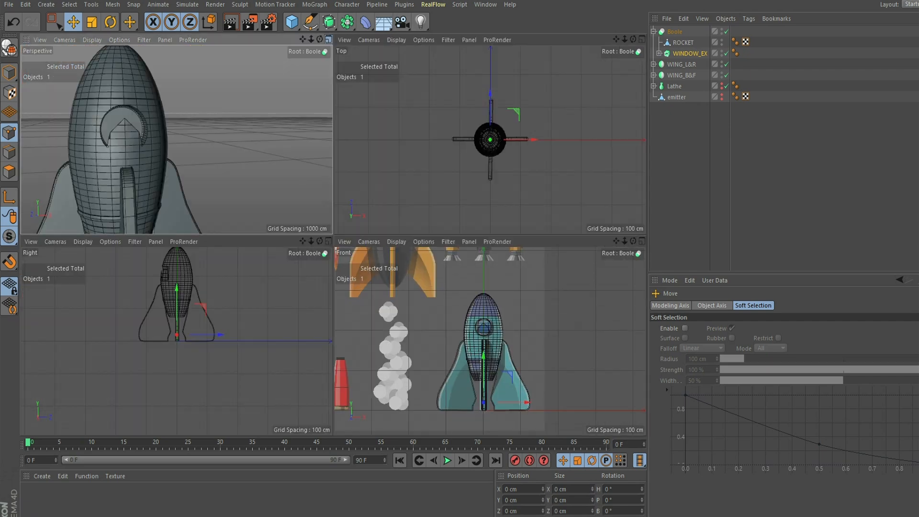
pyautogui.scroll(-5, 332, 240)
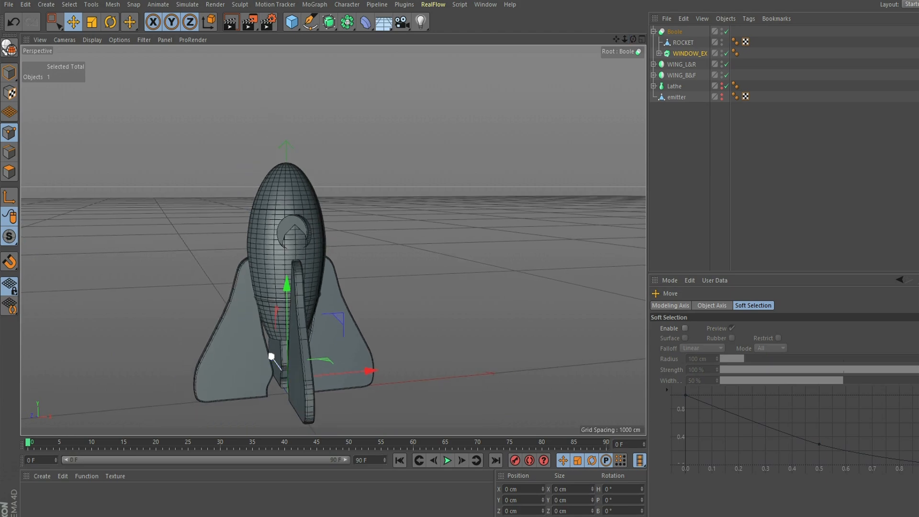
pyautogui.moveTo(271, 356); pyautogui.dragTo(272, 359)
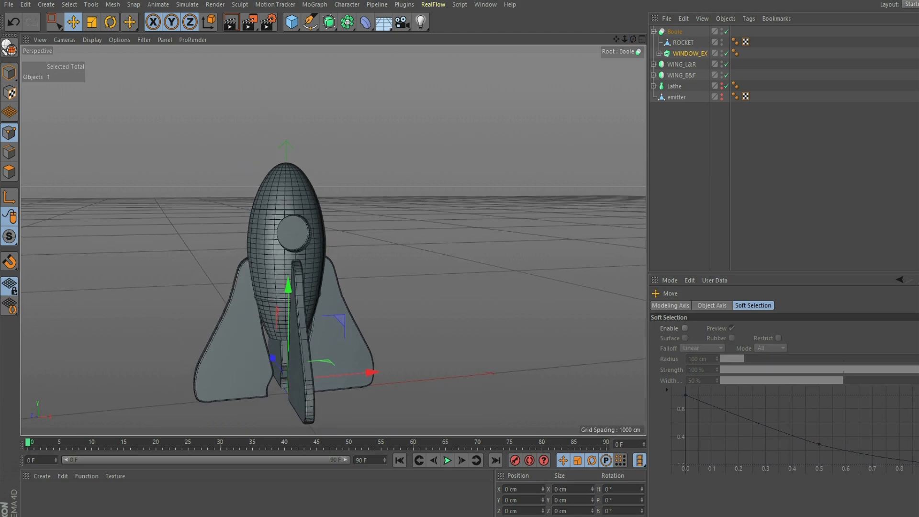
pyautogui.scroll(5, 330, 239)
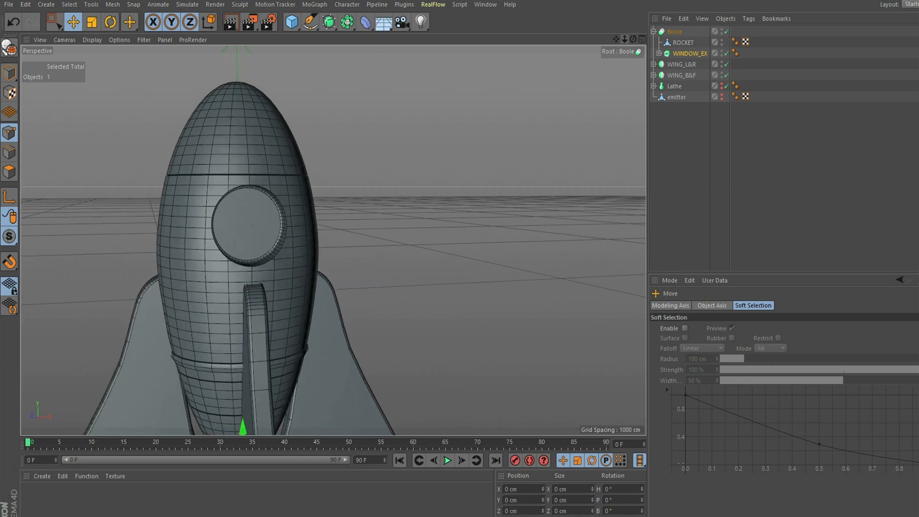
# - Save the scene and paste a duplicate of WINDOW_EX
pyautogui.click(8, 4)
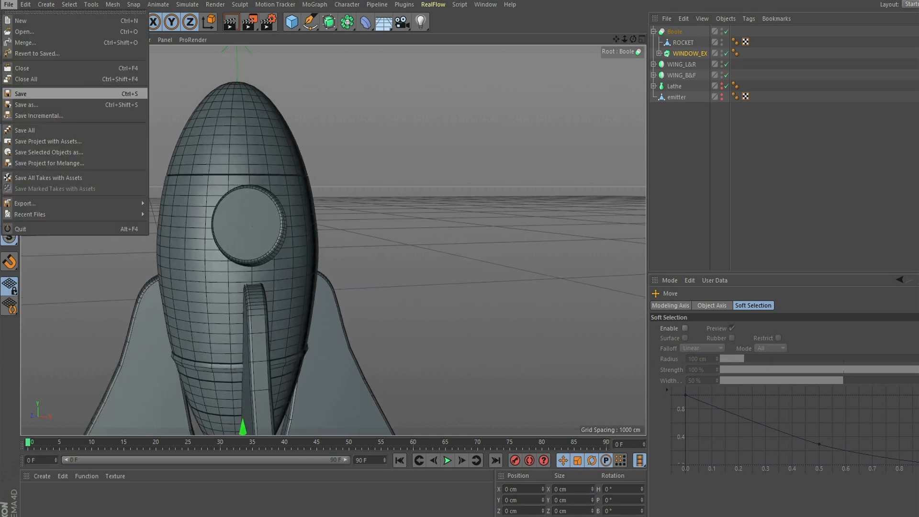
pyautogui.click(26, 93)
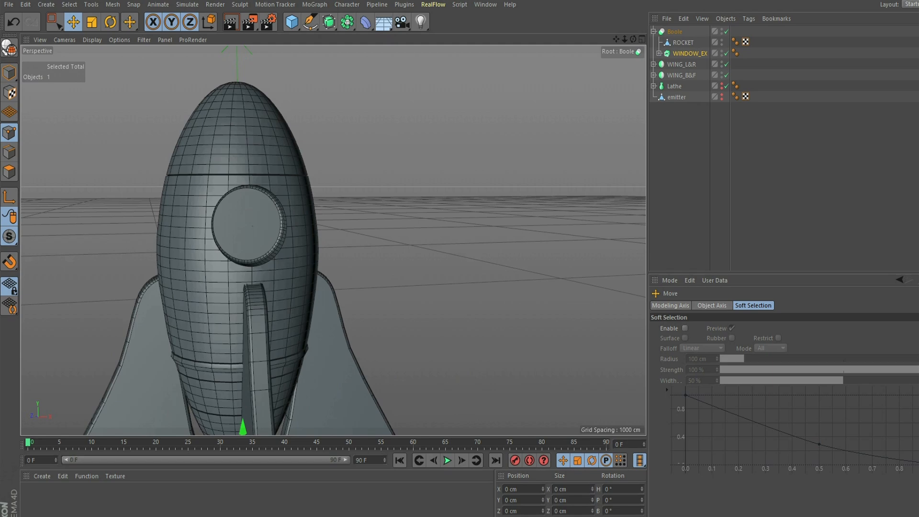
pyautogui.click(690, 53)
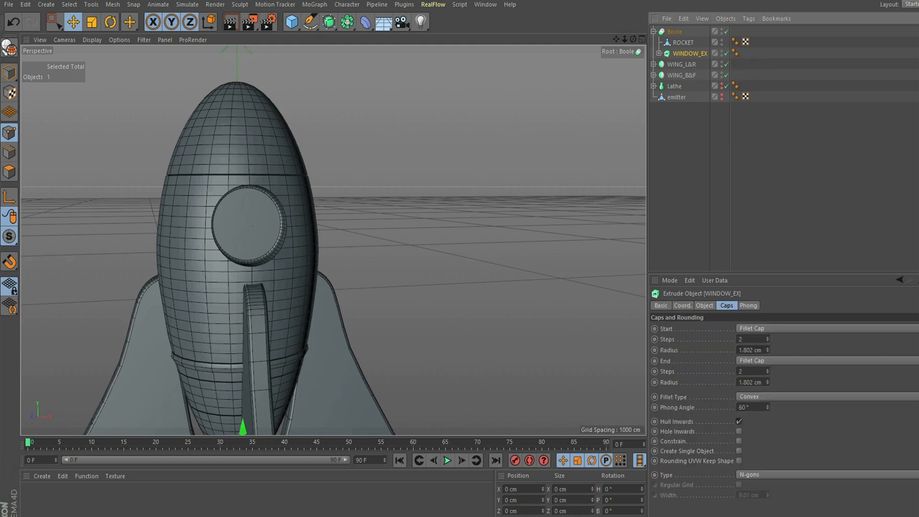
pyautogui.hotkey('ctrl', 'v')
pyautogui.keyDown('alt'); pyautogui.moveTo(282, 247); pyautogui.dragTo(336, 238); pyautogui.keyUp('alt')
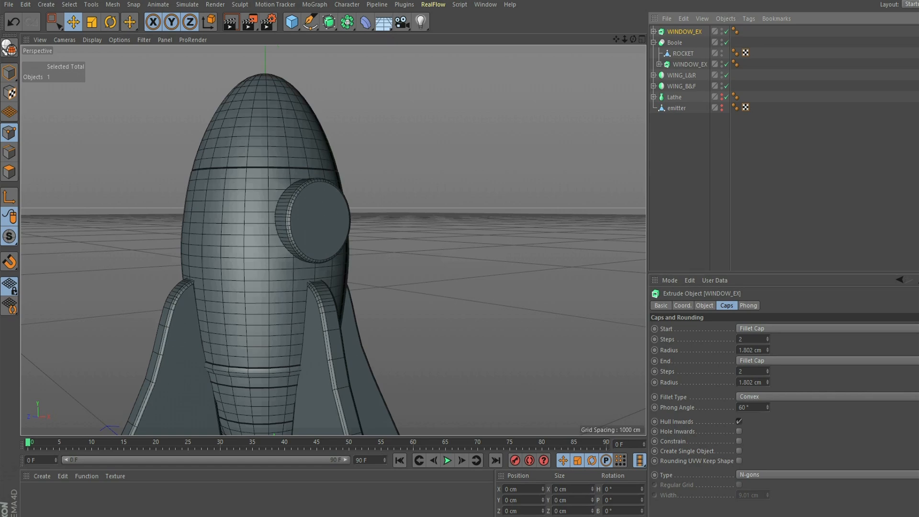
# - Move the duplicate's axis up to the window centre and forward along Z
pyautogui.click(642, 38)
pyautogui.click(9, 196)
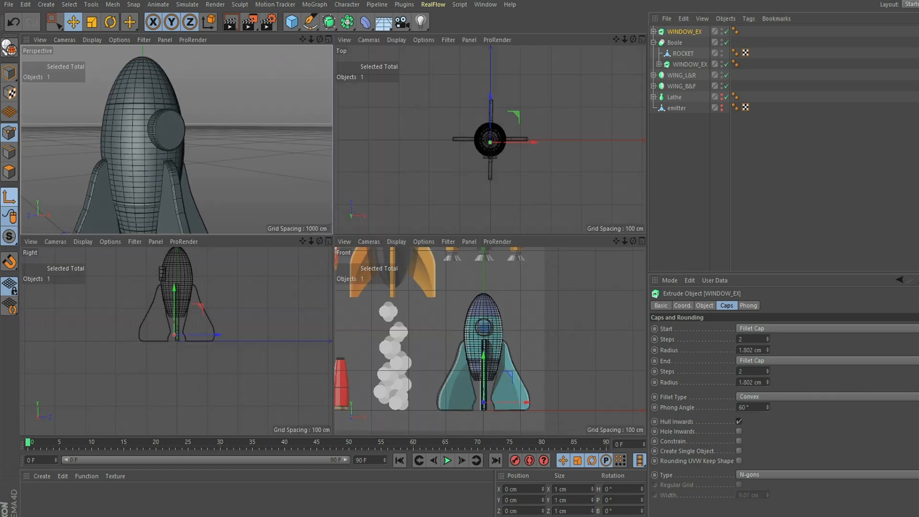
pyautogui.moveTo(484, 357); pyautogui.dragTo(483, 281)
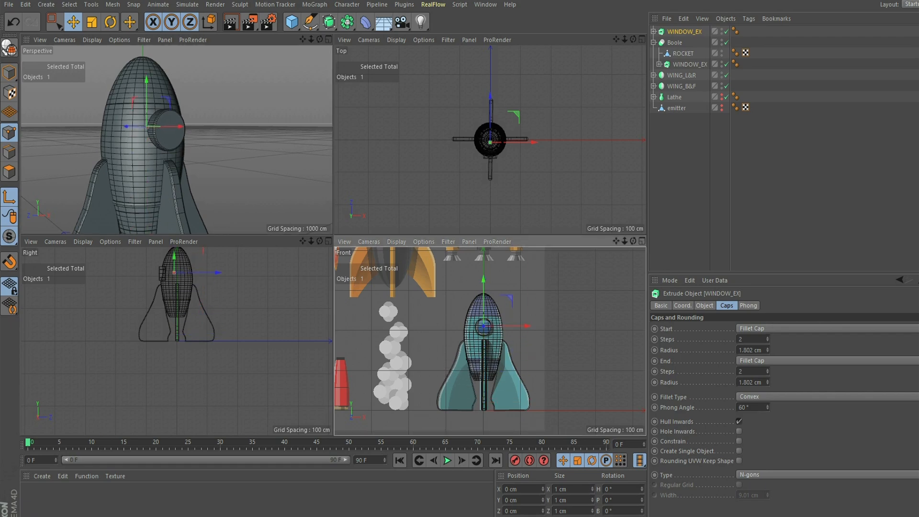
pyautogui.moveTo(212, 273); pyautogui.dragTo(207, 273)
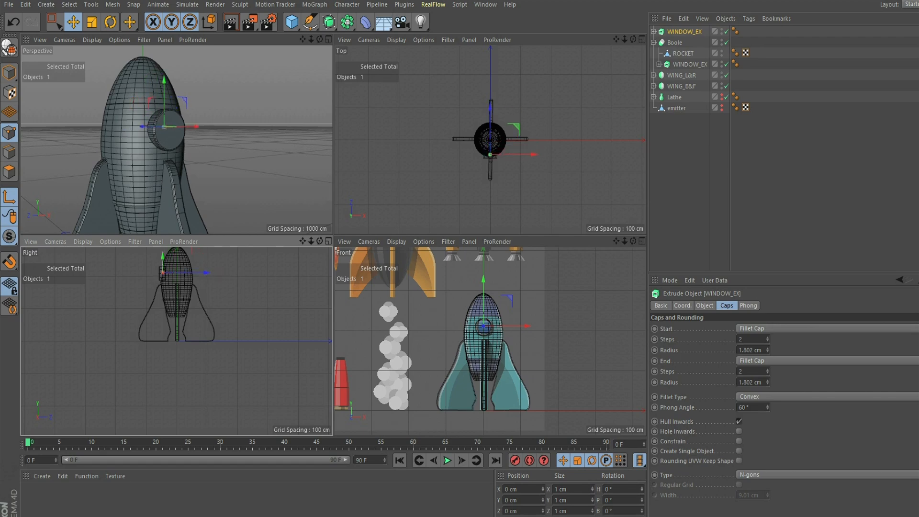
pyautogui.click(328, 40)
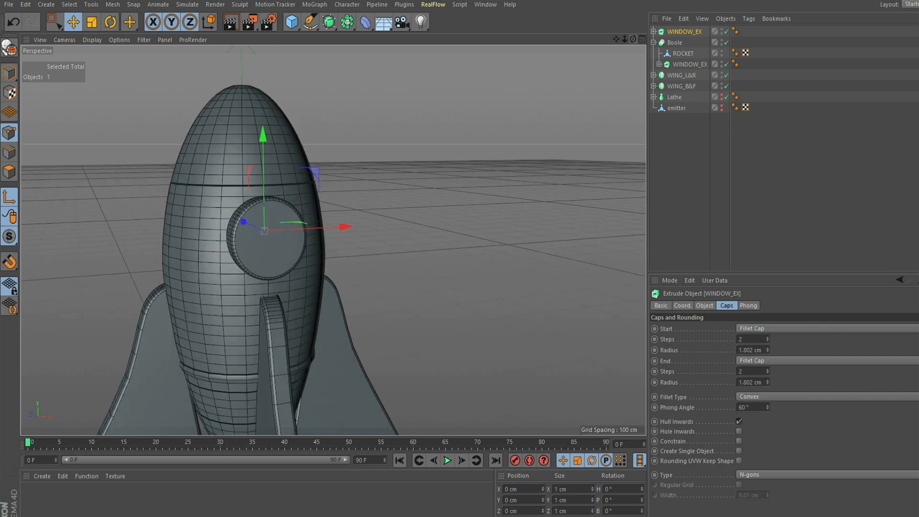
# - Shrink the duplicate window and push it into the porthole on the hull
pyautogui.press('t')
pyautogui.moveTo(264, 231); pyautogui.dragTo(254, 232)
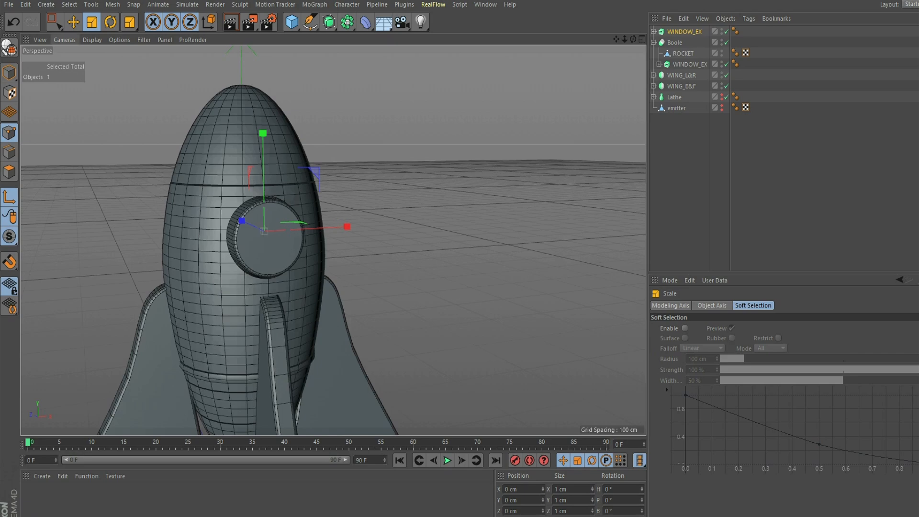
pyautogui.press('e')
pyautogui.moveTo(244, 222); pyautogui.dragTo(247, 224)
pyautogui.press('l')
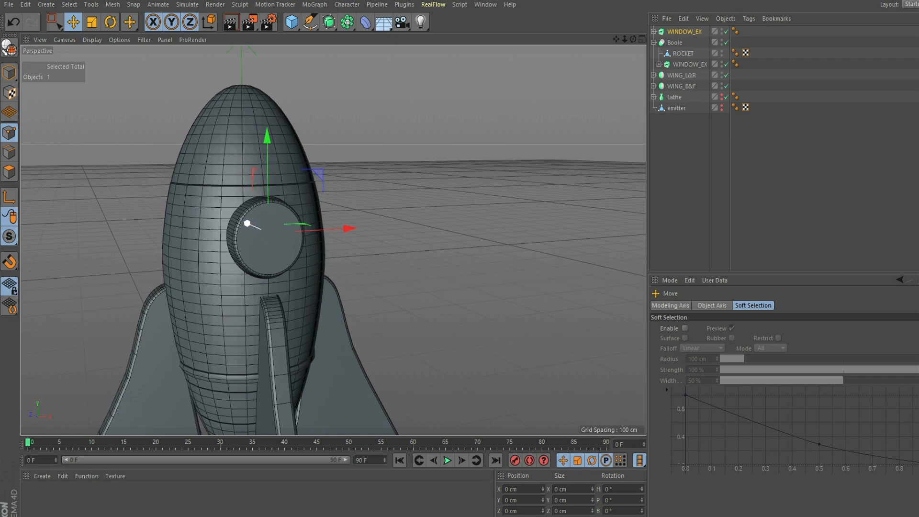
pyautogui.moveTo(247, 223); pyautogui.dragTo(309, 223)
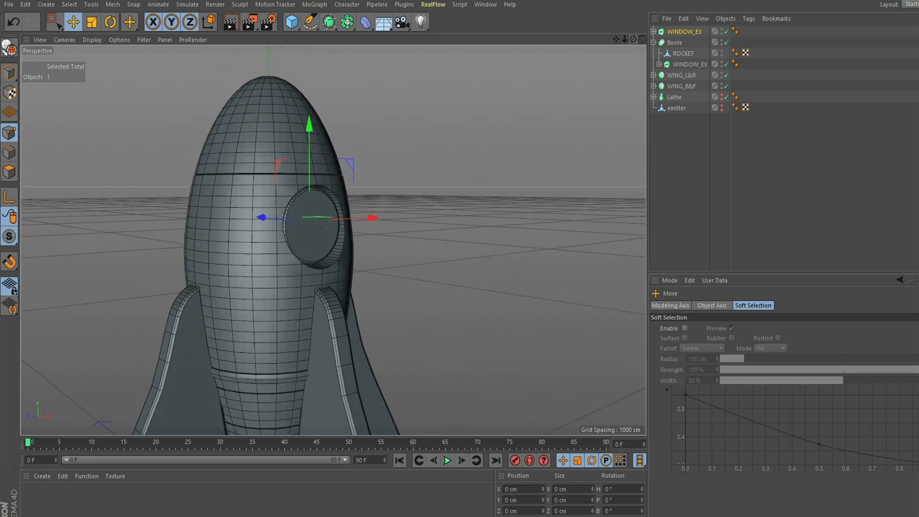
pyautogui.scroll(-6, 333, 241)
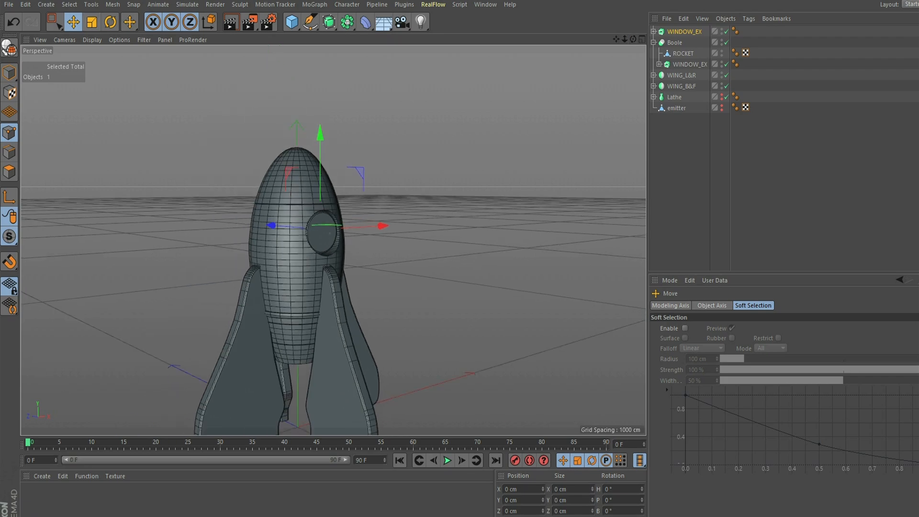
# - Save the scene and add a new Null object
pyautogui.click(9, 4)
pyautogui.click(21, 93)
pyautogui.click(676, 108)
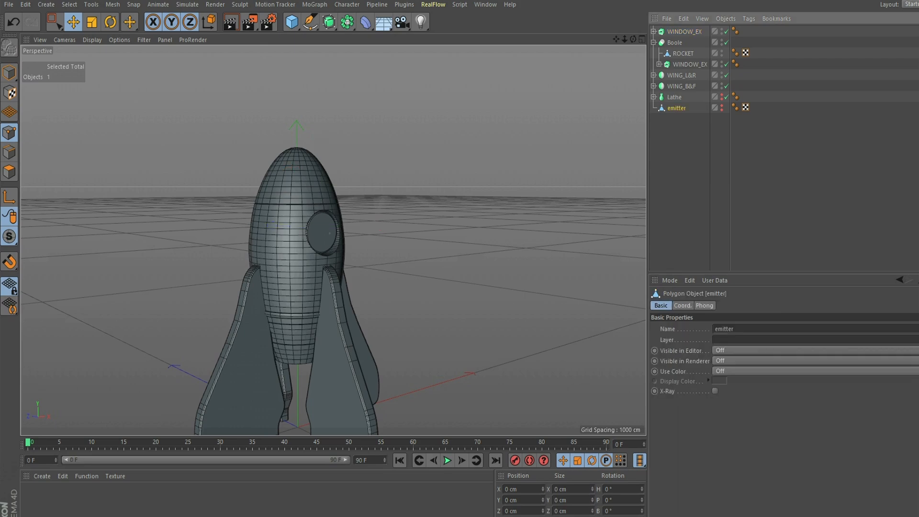
pyautogui.click(654, 43)
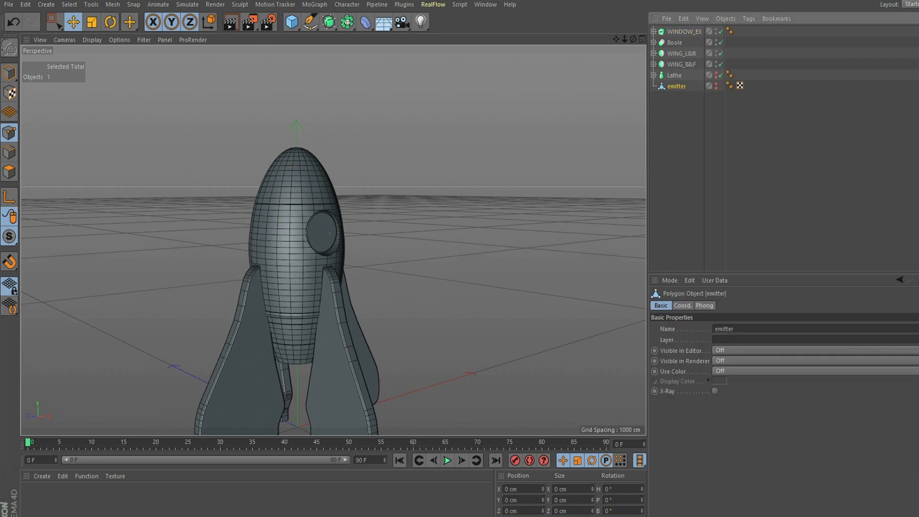
pyautogui.moveTo(292, 22); pyautogui.dragTo(329, 38)
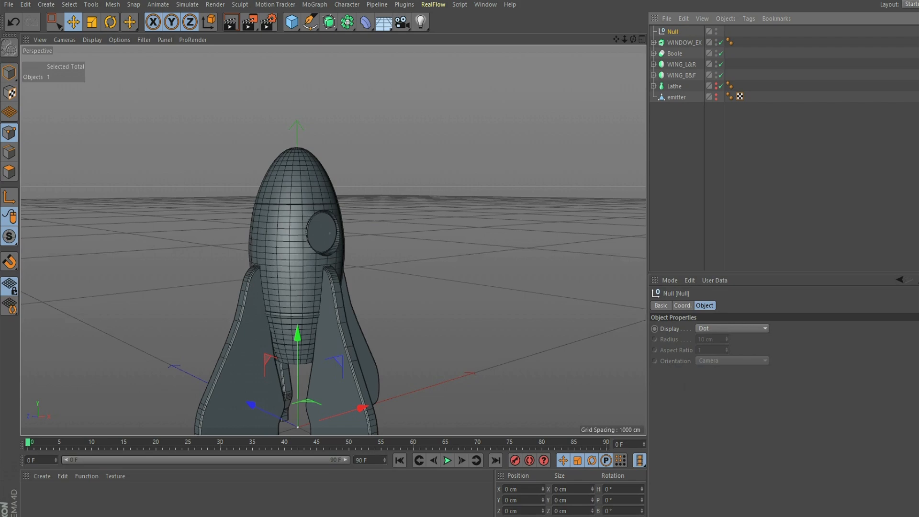
pyautogui.moveTo(731, 136); pyautogui.dragTo(683, 101)
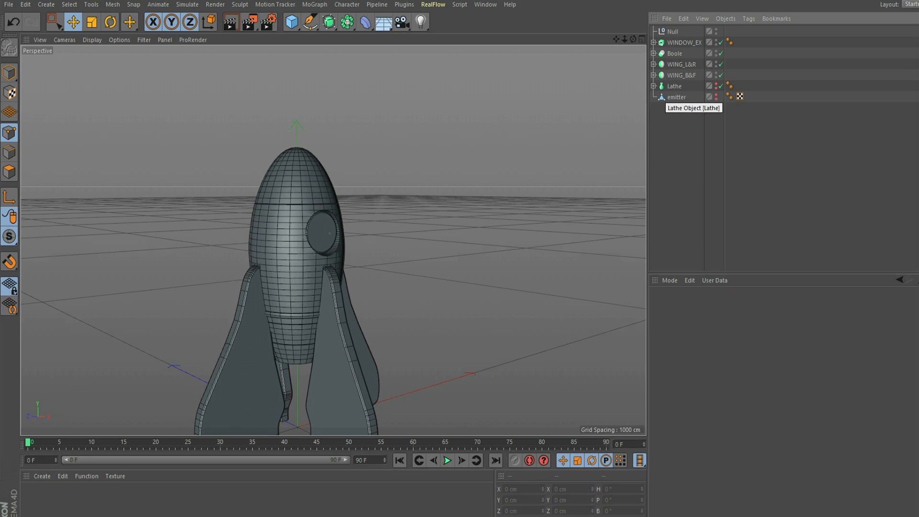
# - Delete the unused Lathe object together with its Spline
pyautogui.click(654, 86)
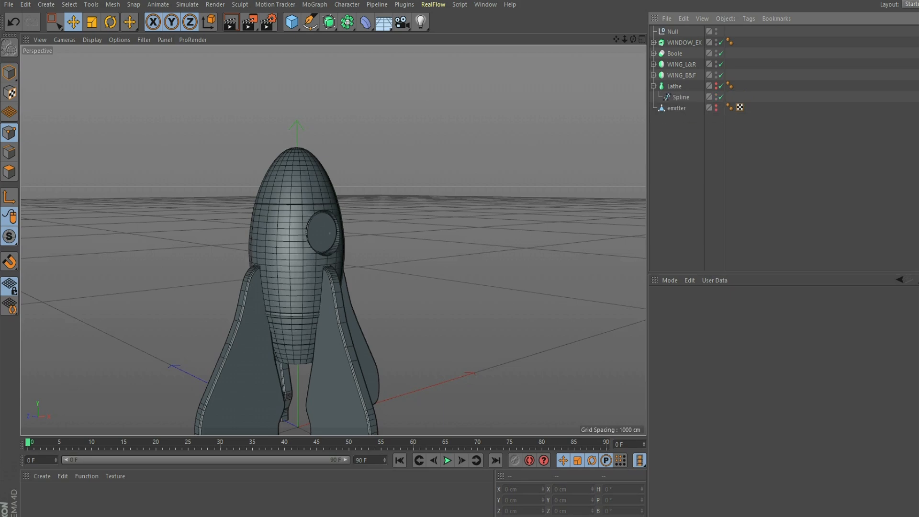
pyautogui.click(672, 86)
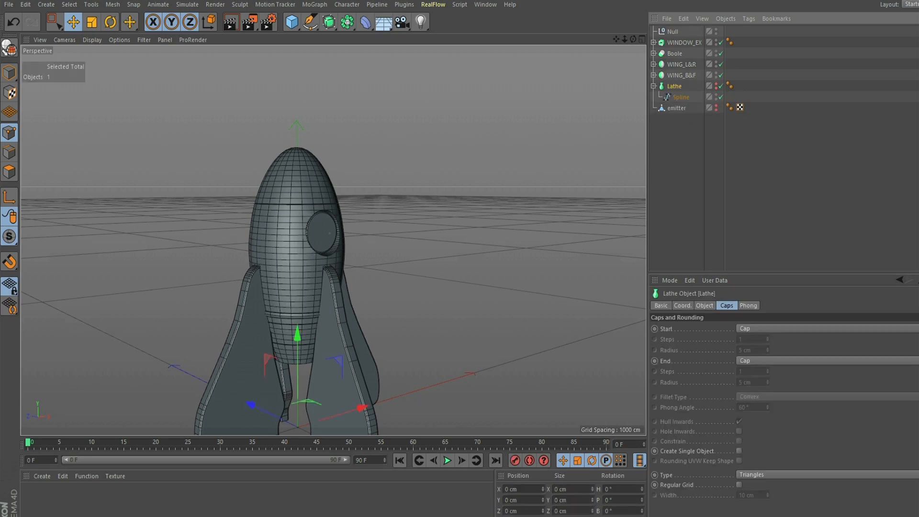
pyautogui.click(716, 85)
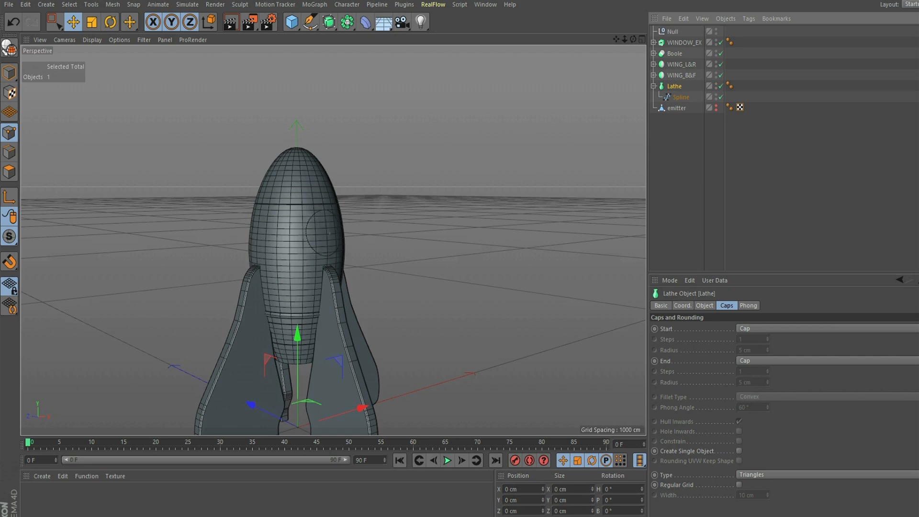
pyautogui.click(681, 97)
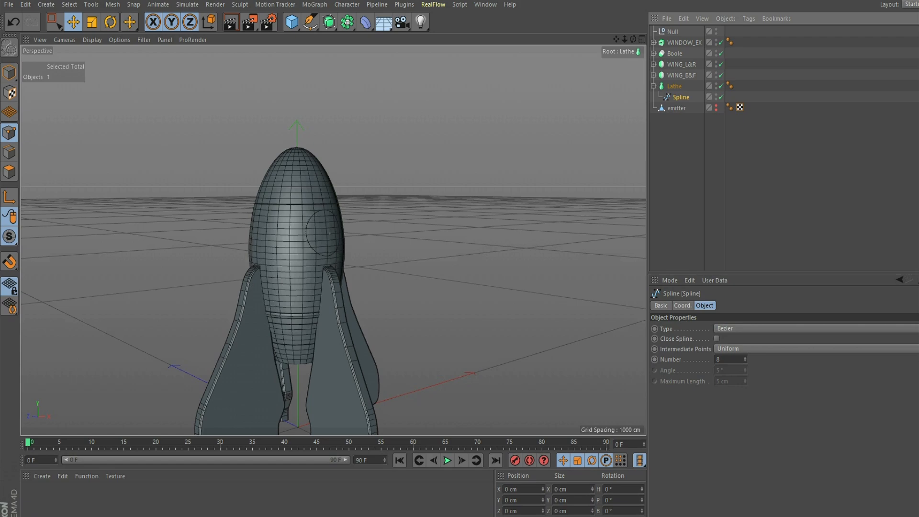
pyautogui.press('Delete')
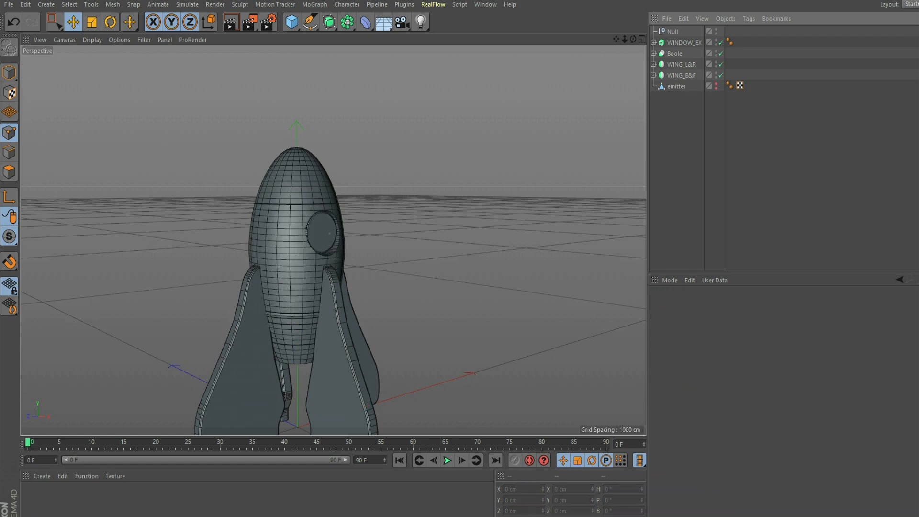
# - Group WINDOW_EX, Boole, both wings and the emitter under the Null
pyautogui.moveTo(743, 152); pyautogui.dragTo(672, 32)
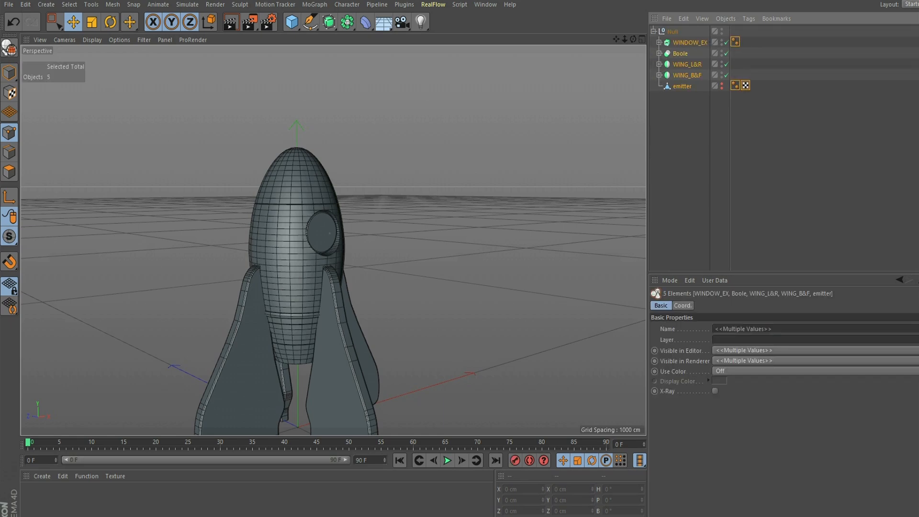
pyautogui.click(738, 143)
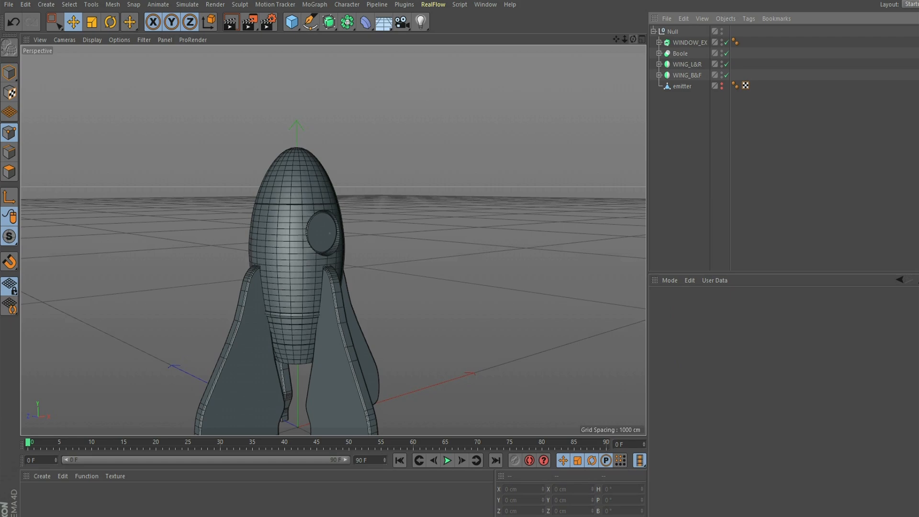
pyautogui.keyDown('alt'); pyautogui.moveTo(333, 240); pyautogui.dragTo(302, 249); pyautogui.keyUp('alt')
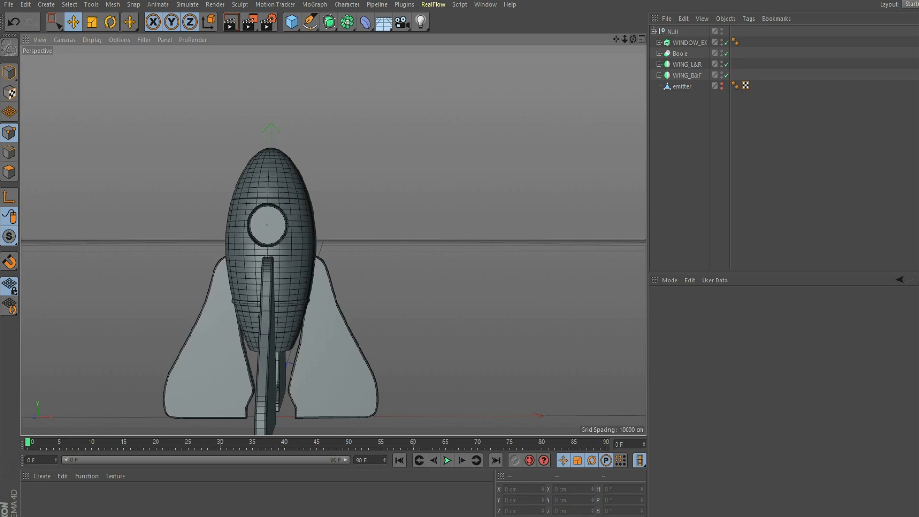
pyautogui.keyDown('alt'); pyautogui.moveTo(301, 249); pyautogui.dragTo(357, 199, button='middle'); pyautogui.keyUp('alt')
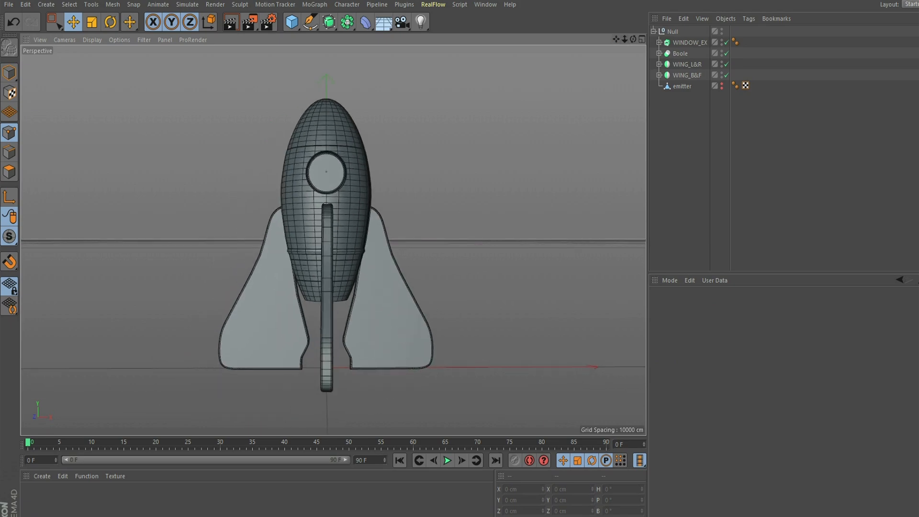
# - Frame the rocket from the front in Perspective and save the scene
pyautogui.scroll(4, 334, 240)
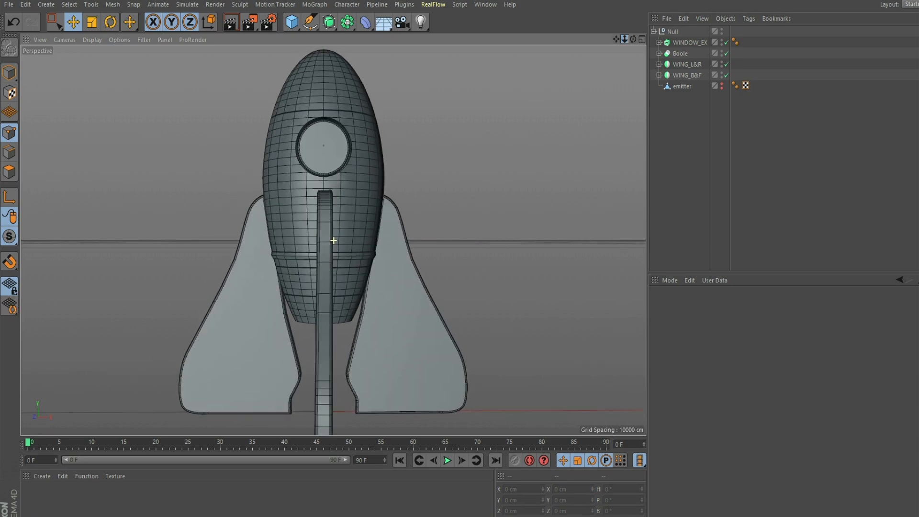
pyautogui.scroll(-2, 334, 240)
pyautogui.click(8, 4)
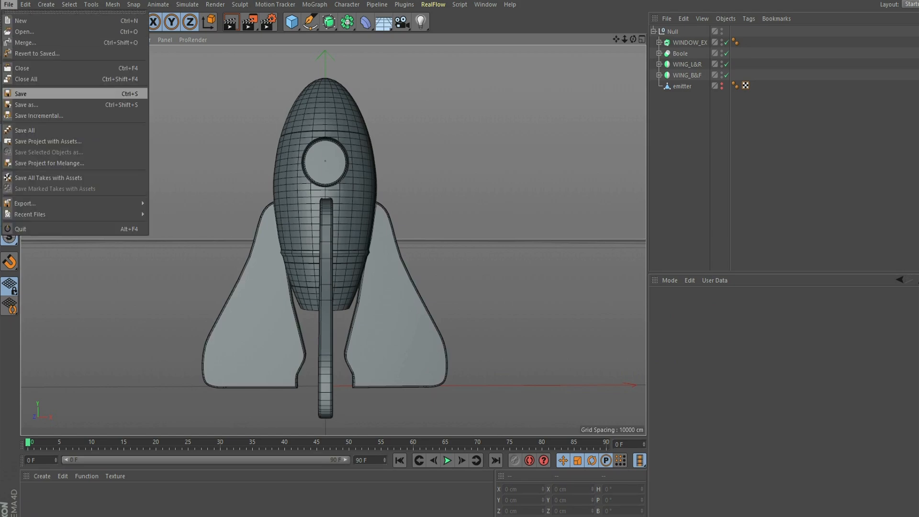
pyautogui.click(23, 94)
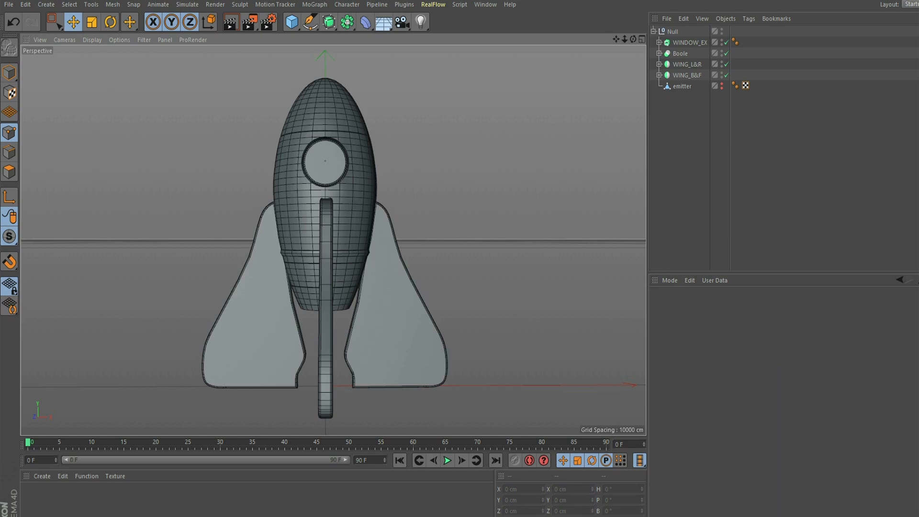
# - Show four views with the reference rocket in Front, and set Perspective to Gouraud Shading
pyautogui.click(642, 39)
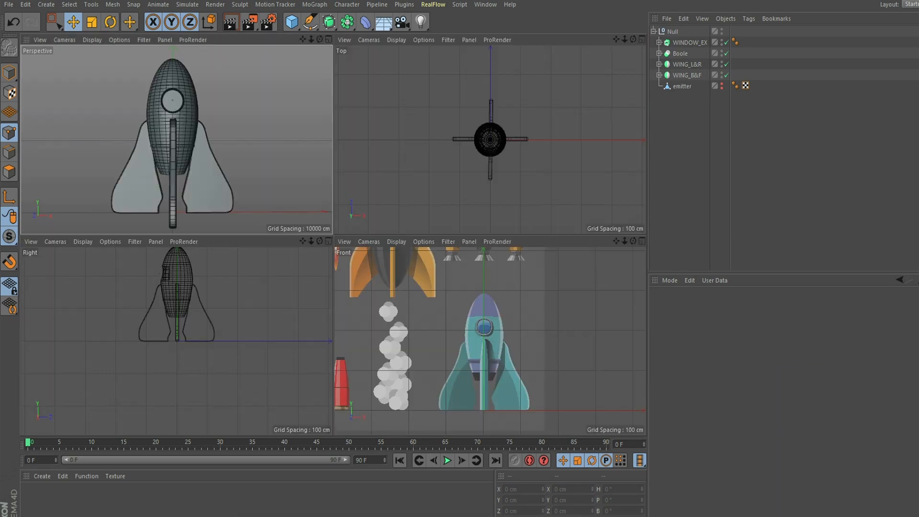
pyautogui.moveTo(616, 241); pyautogui.dragTo(708, 323)
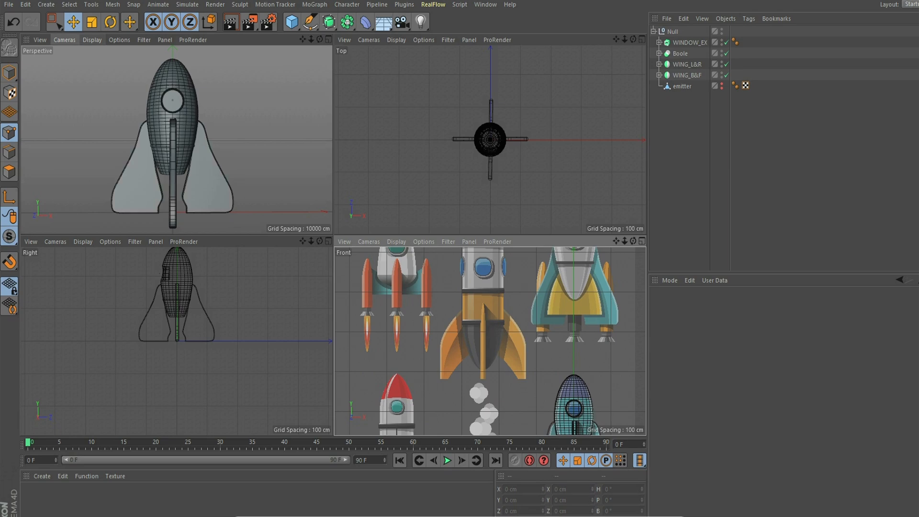
pyautogui.click(92, 39)
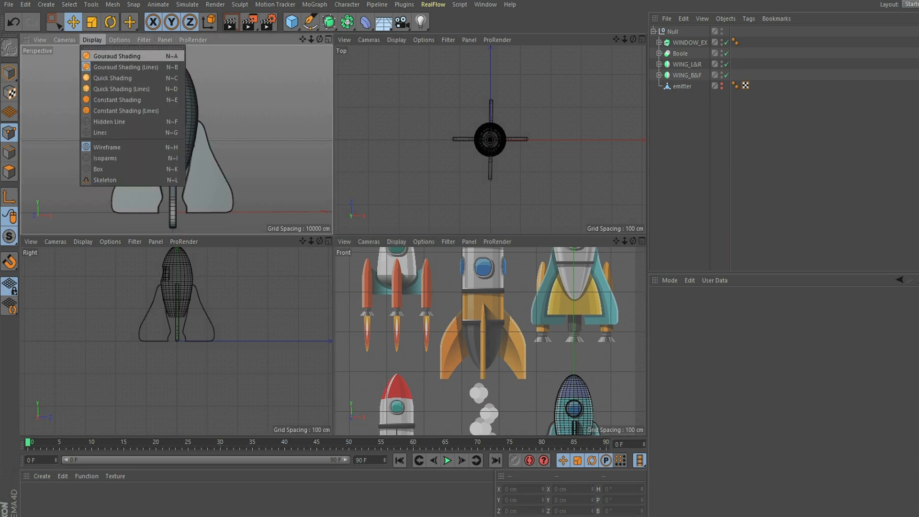
pyautogui.click(116, 56)
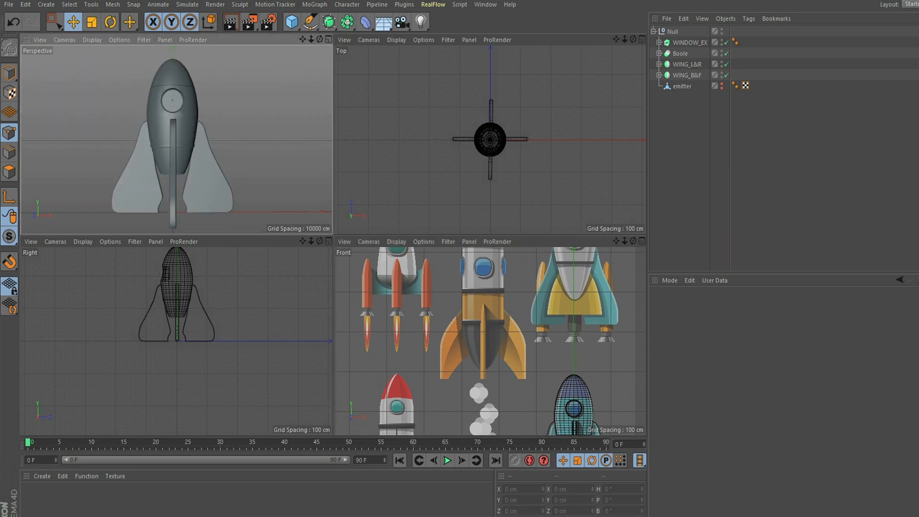
# - Search the Content Browser presets for METAL and add Metal - Gold Antique to the scene
pyautogui.click(485, 5)
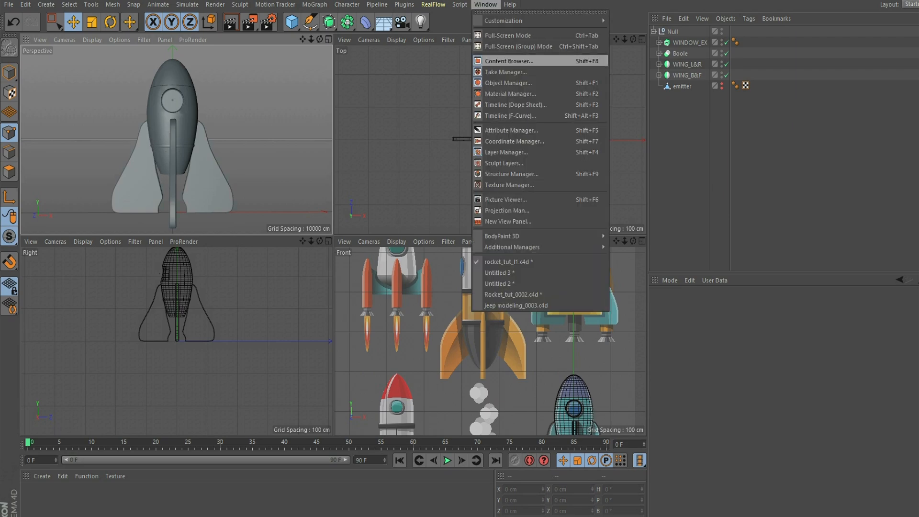
pyautogui.click(509, 60)
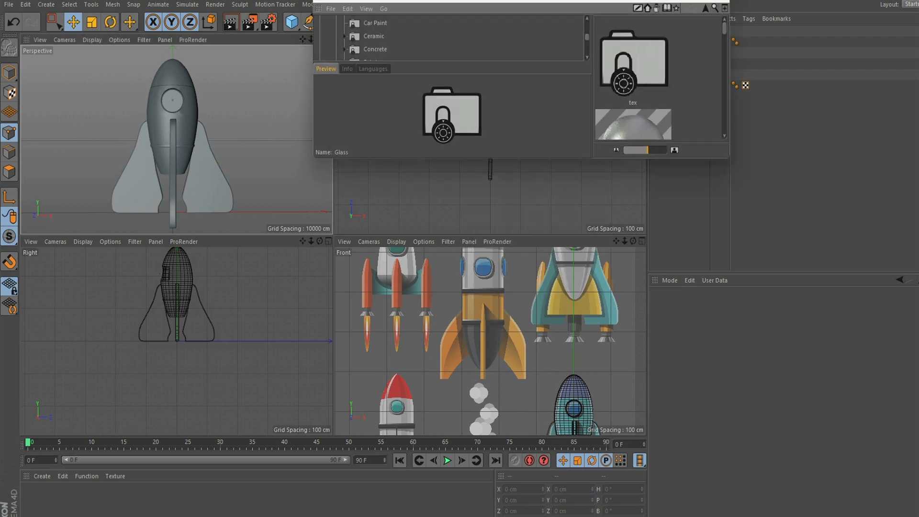
pyautogui.click(715, 8)
pyautogui.hotkey('ctrl', 'a')
pyautogui.write('METAL')
pyautogui.press('Return')
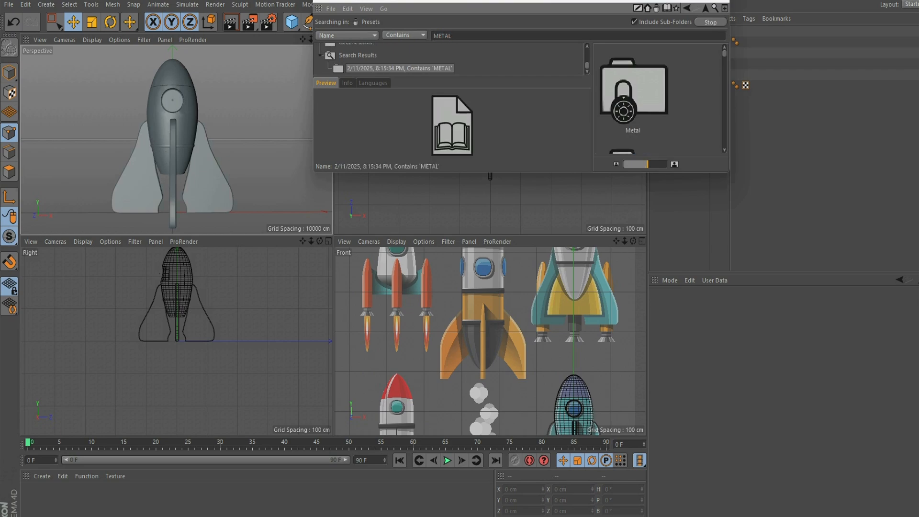
pyautogui.moveTo(521, 172); pyautogui.dragTo(521, 439)
pyautogui.doubleClick(633, 91)
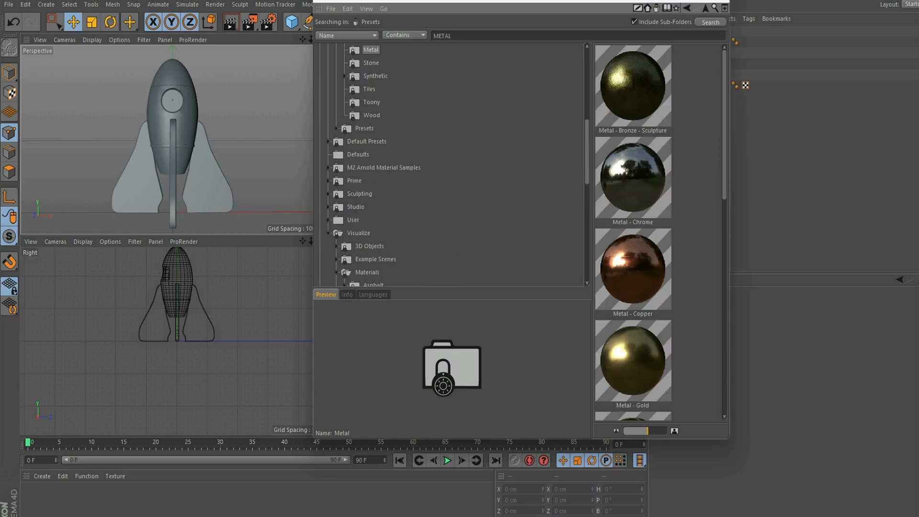
pyautogui.scroll(-3, 634, 233)
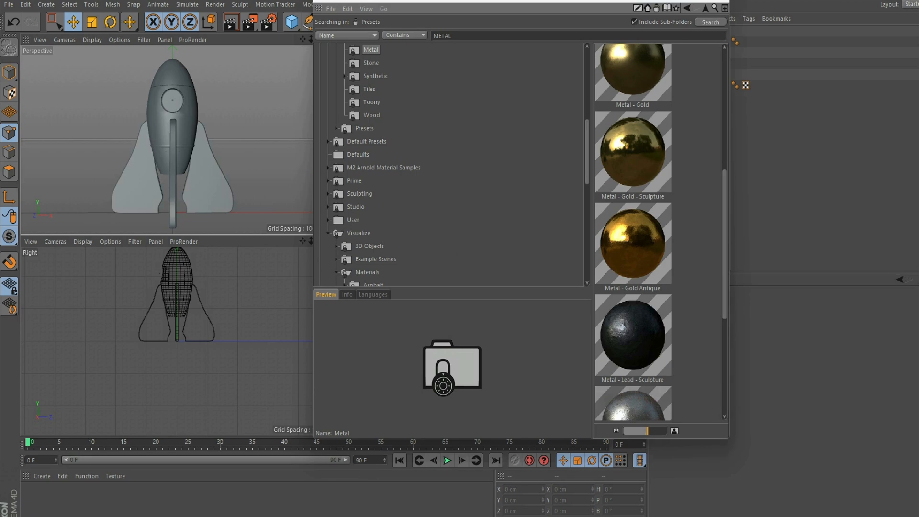
pyautogui.doubleClick(633, 244)
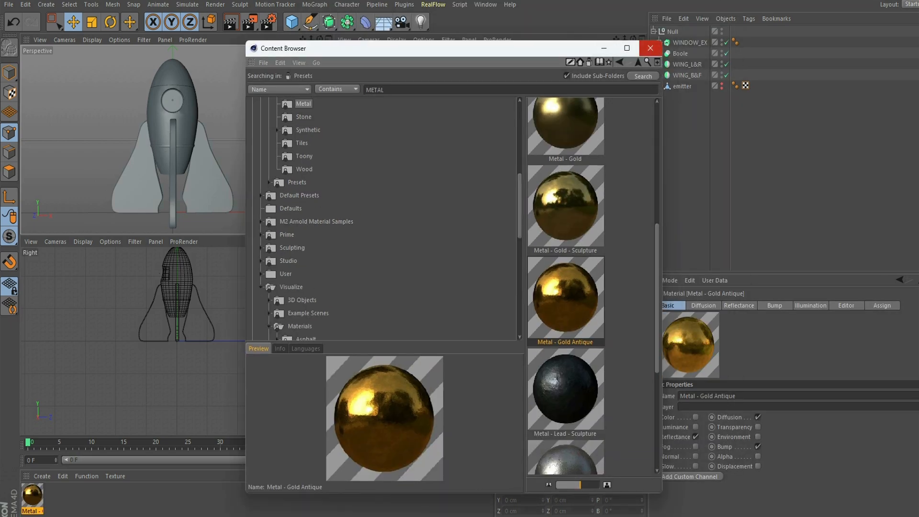
pyautogui.click(652, 48)
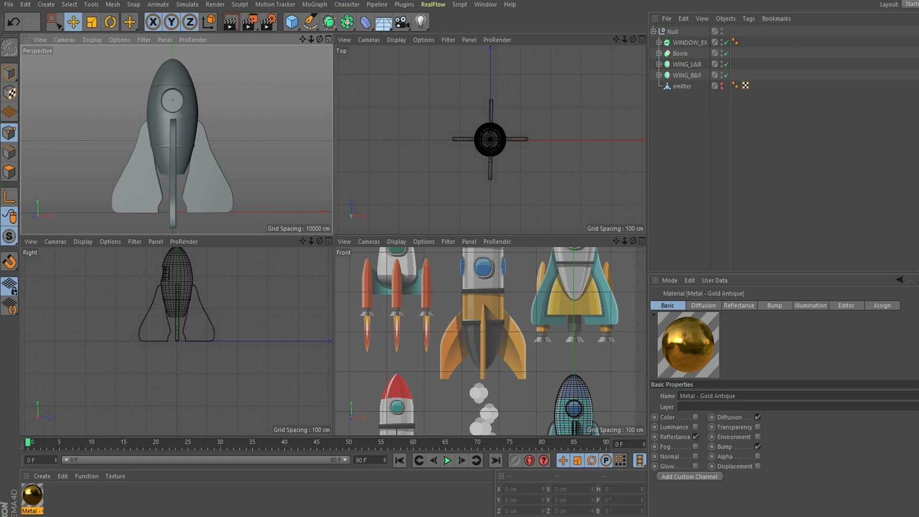
# - Drag Metal - Gold Antique onto ROCKET in the Object Manager and switch back to Model mode
pyautogui.moveTo(616, 241); pyautogui.dragTo(594, 287)
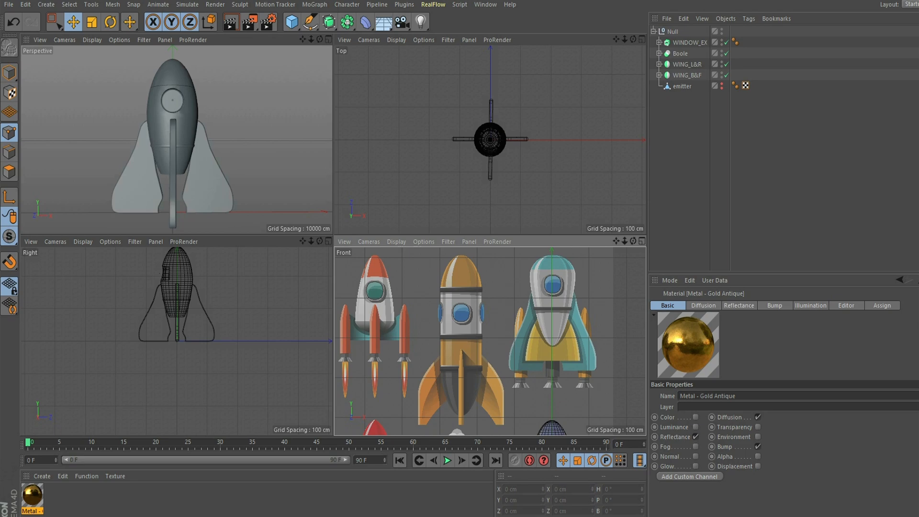
pyautogui.click(659, 54)
pyautogui.click(689, 64)
pyautogui.click(32, 496)
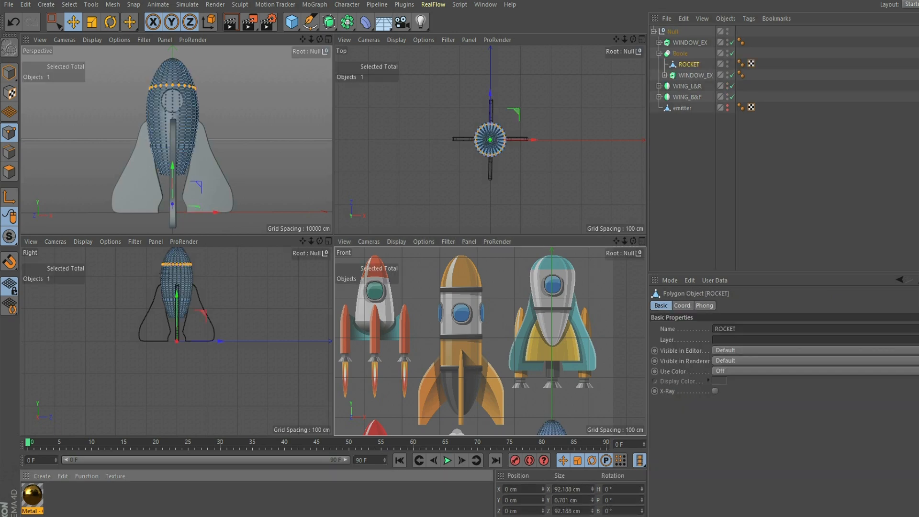
pyautogui.moveTo(32, 495); pyautogui.dragTo(689, 64)
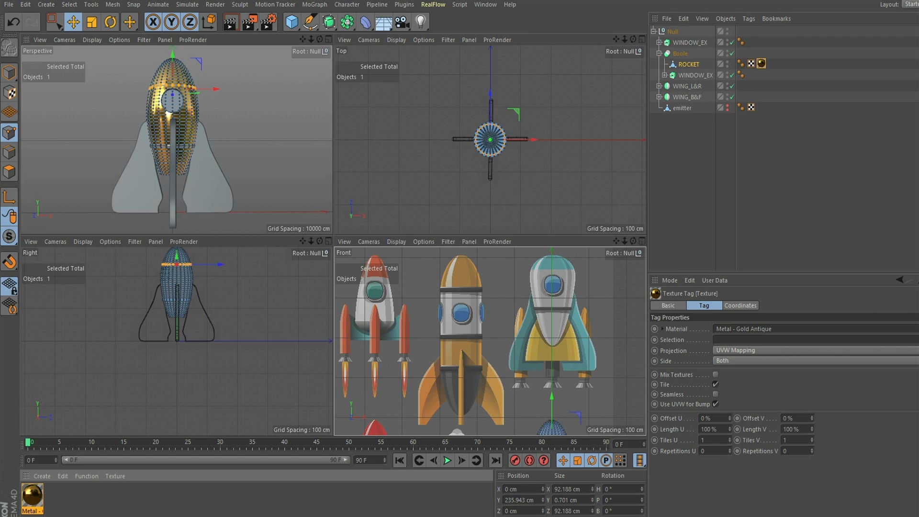
pyautogui.click(9, 72)
pyautogui.click(48, 88)
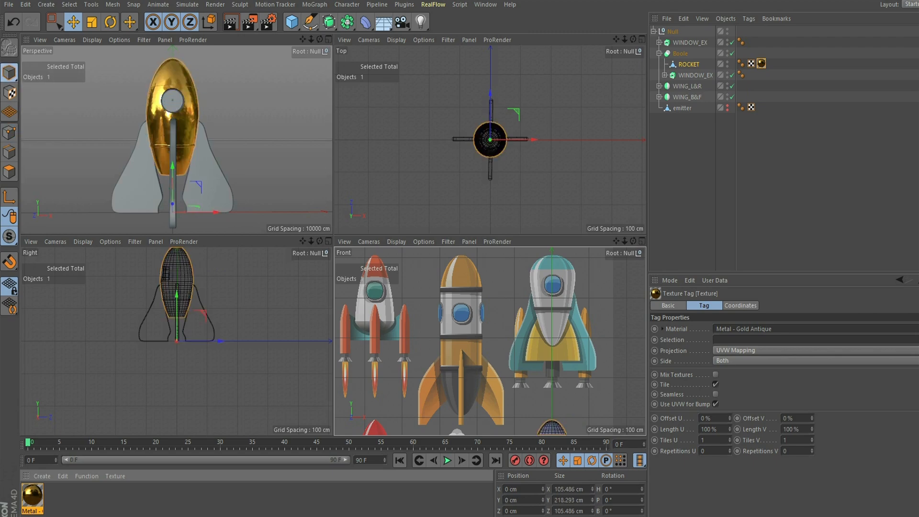
pyautogui.moveTo(311, 40); pyautogui.dragTo(319, 39)
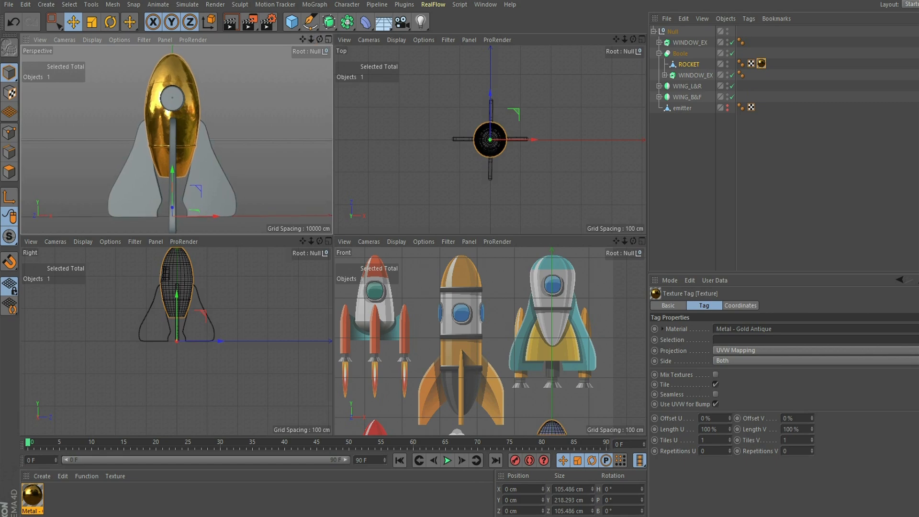
# - Duplicate the gold material and eyedrop the reference rocket's teal into its Color and Reflectance Layer Color
pyautogui.keyDown('ctrl'); pyautogui.moveTo(33, 496); pyautogui.dragTo(54, 496); pyautogui.keyUp('ctrl')
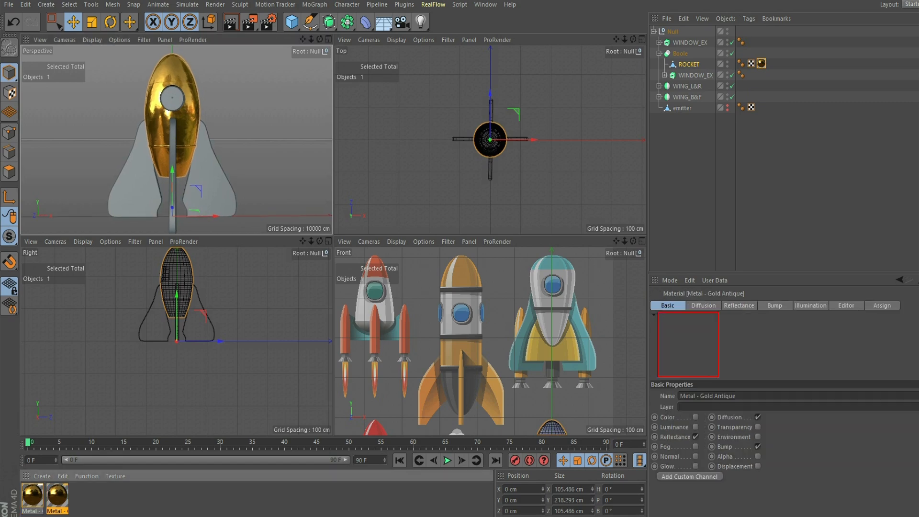
pyautogui.doubleClick(57, 496)
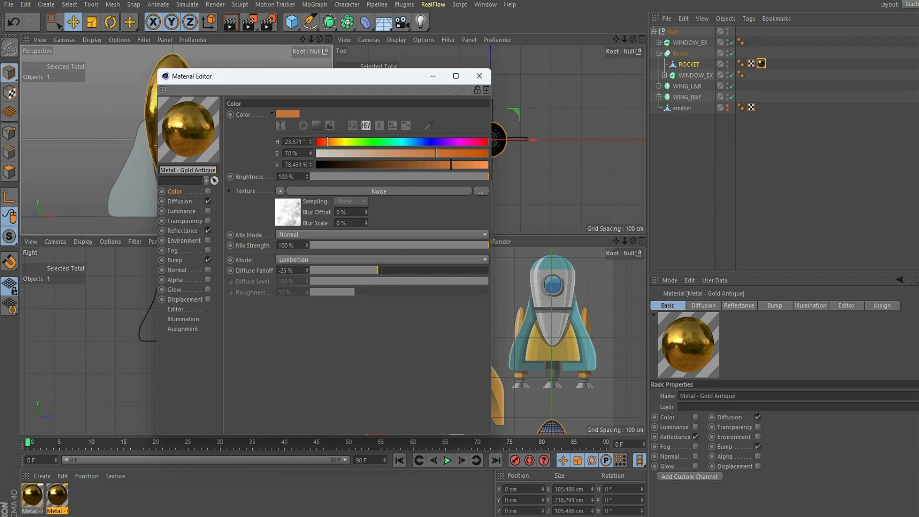
pyautogui.click(428, 126)
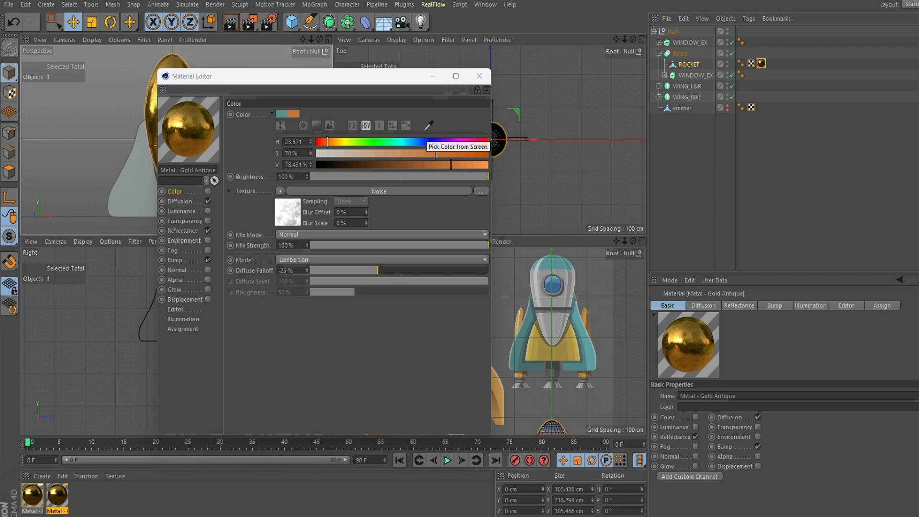
pyautogui.click(522, 335)
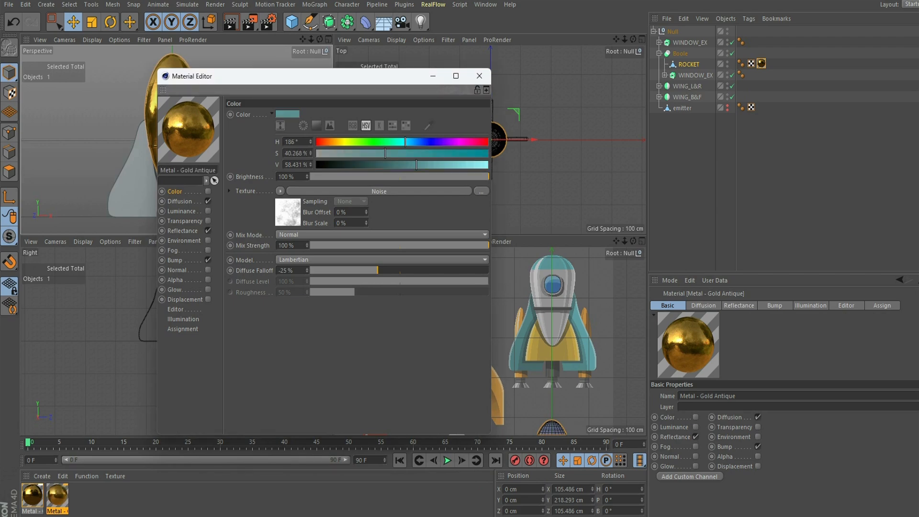
pyautogui.click(182, 231)
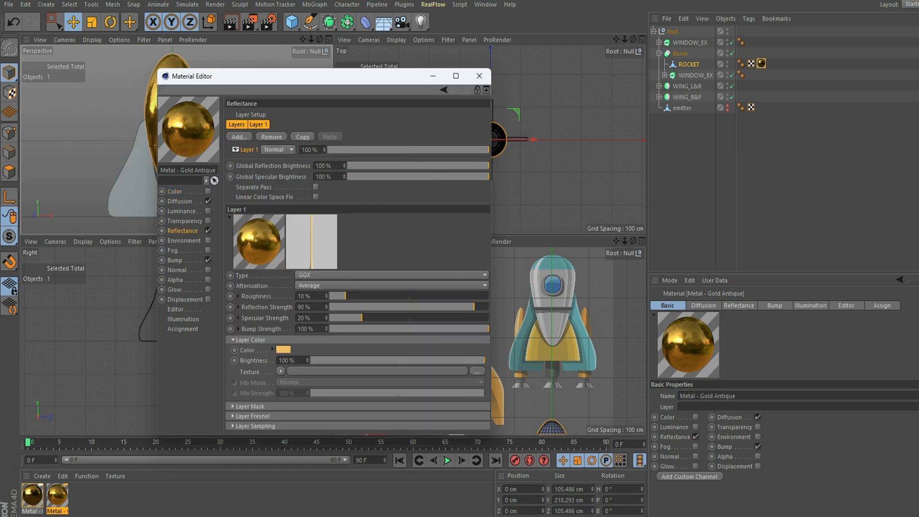
pyautogui.click(286, 350)
pyautogui.click(361, 331)
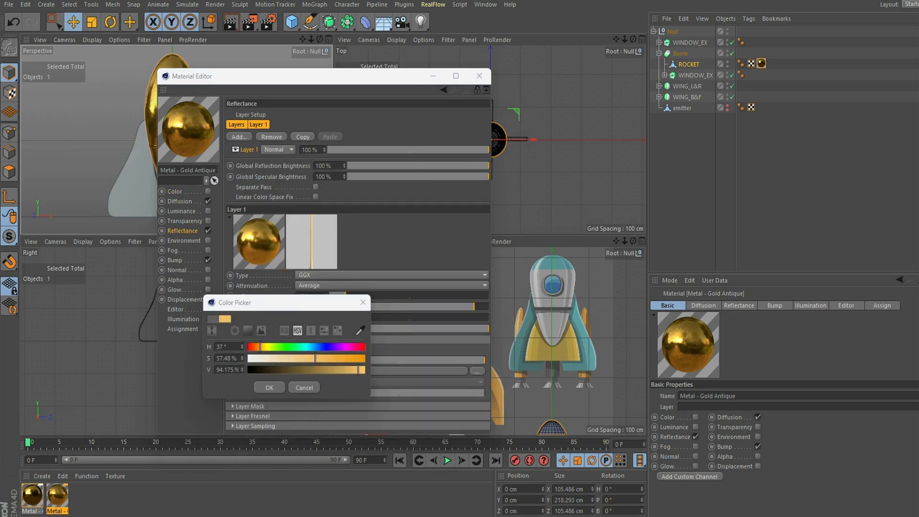
pyautogui.click(522, 335)
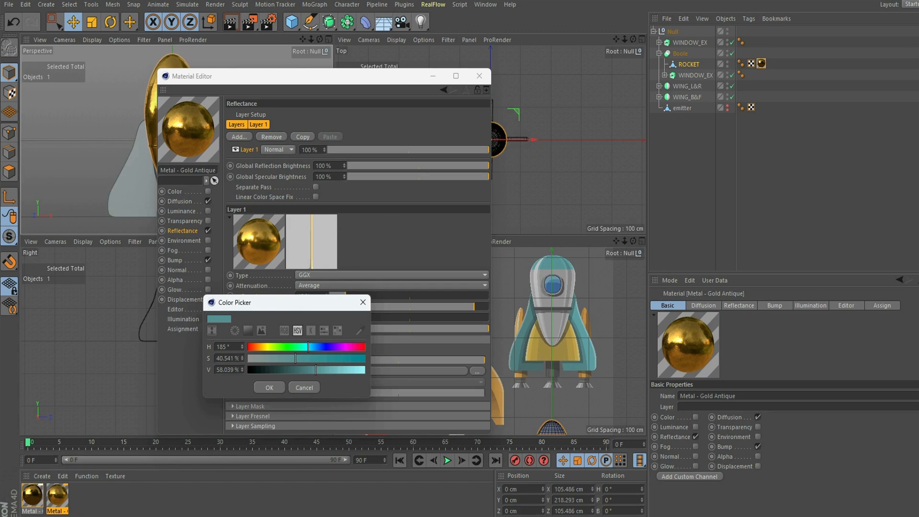
pyautogui.click(270, 387)
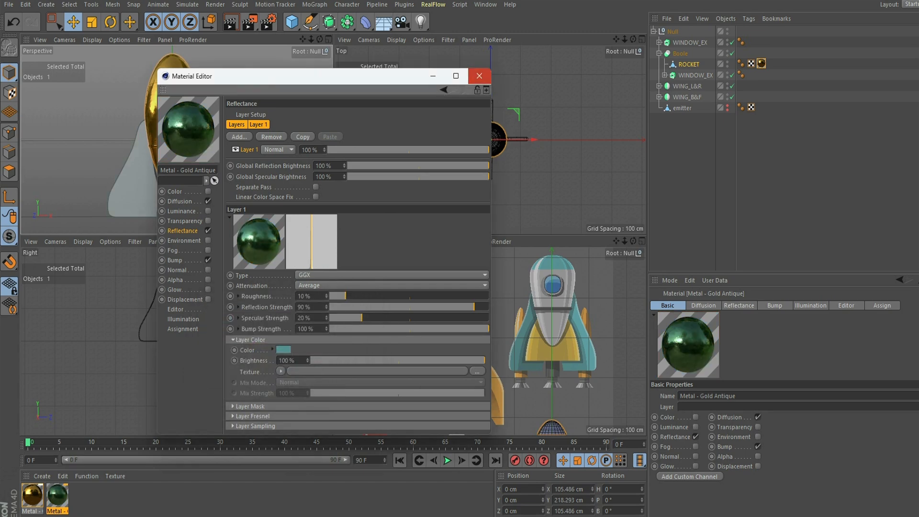
pyautogui.click(479, 76)
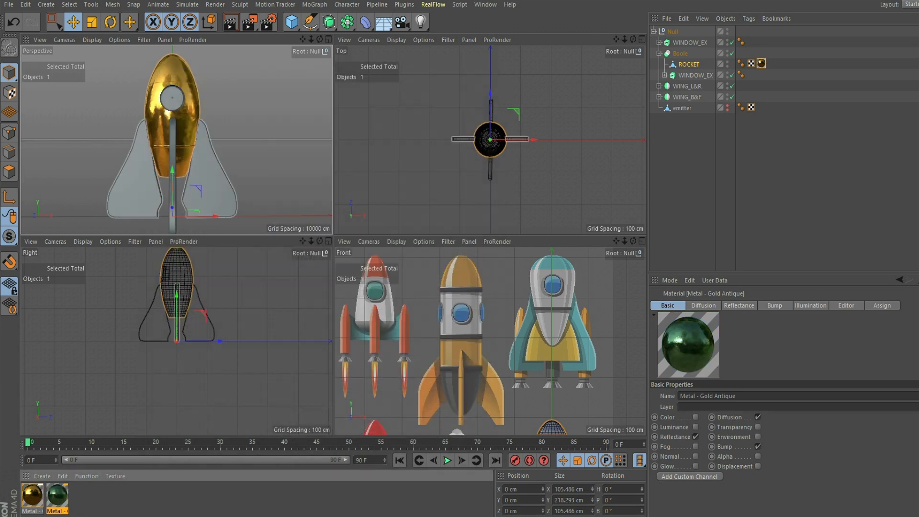
pyautogui.click(9, 172)
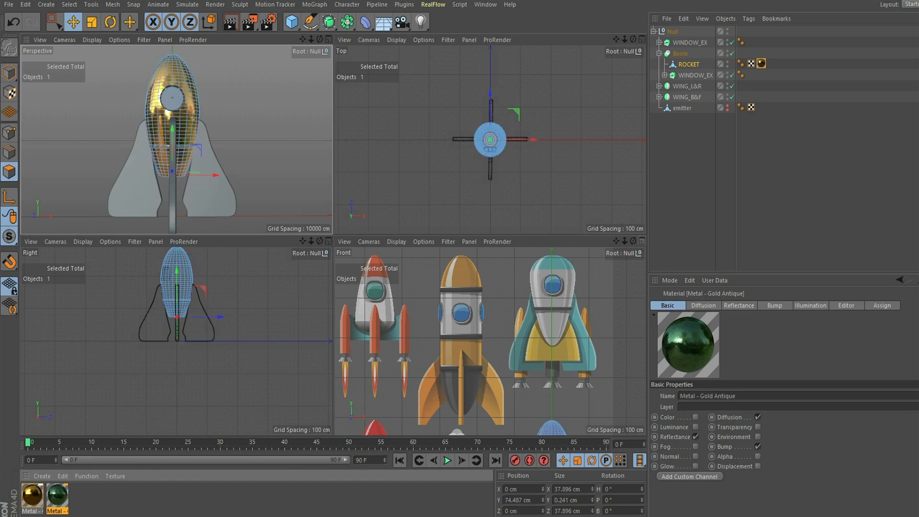
# - Rectangle-select and grow the nose-cone polygons in the maximized Front view, then drag the green material onto them
pyautogui.click(642, 242)
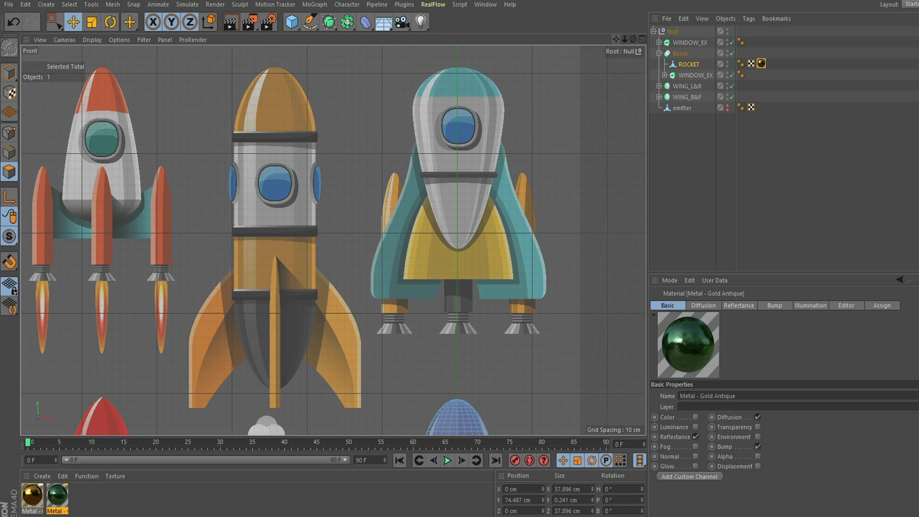
pyautogui.scroll(8, 334, 240)
pyautogui.keyDown('alt'); pyautogui.moveTo(334, 240); pyautogui.dragTo(250, 155, button='middle'); pyautogui.keyUp('alt')
pyautogui.click(56, 23)
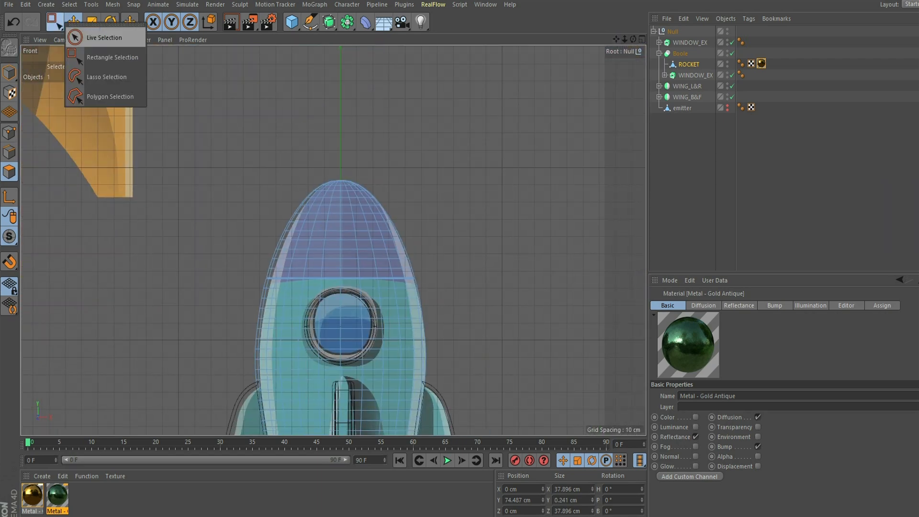
pyautogui.click(112, 57)
pyautogui.moveTo(207, 85); pyautogui.dragTo(497, 268)
pyautogui.press('u')
pyautogui.press('y')
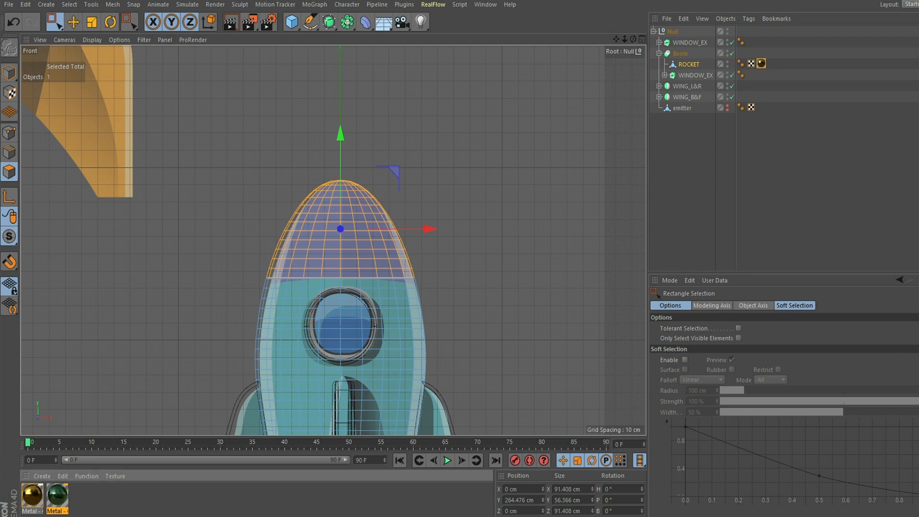
pyautogui.moveTo(57, 495); pyautogui.dragTo(689, 65)
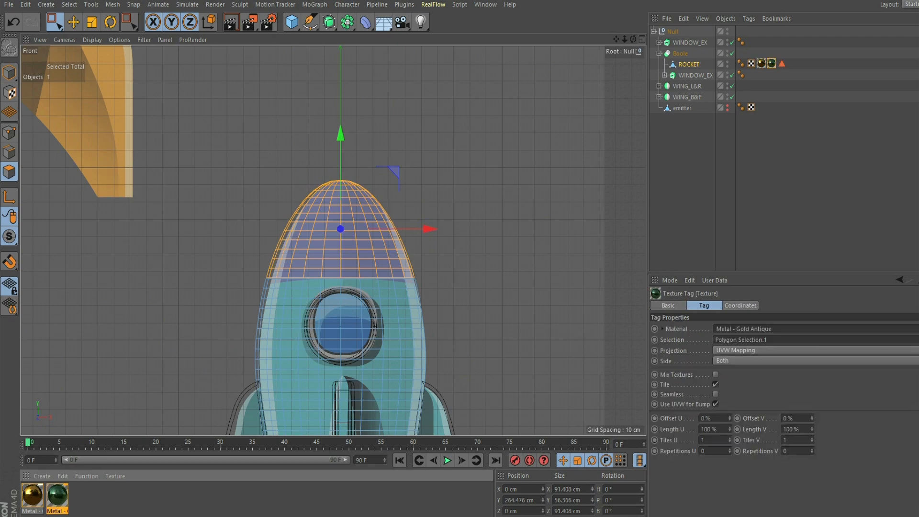
pyautogui.click(641, 39)
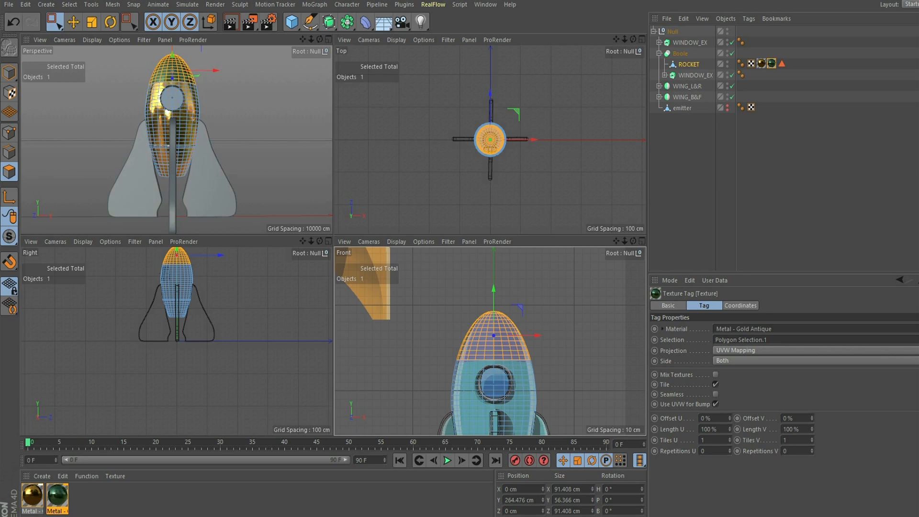
# - Check the green nose in the perspective view, pan the Front view to the lower fins, and select WING_L&R
pyautogui.click(328, 40)
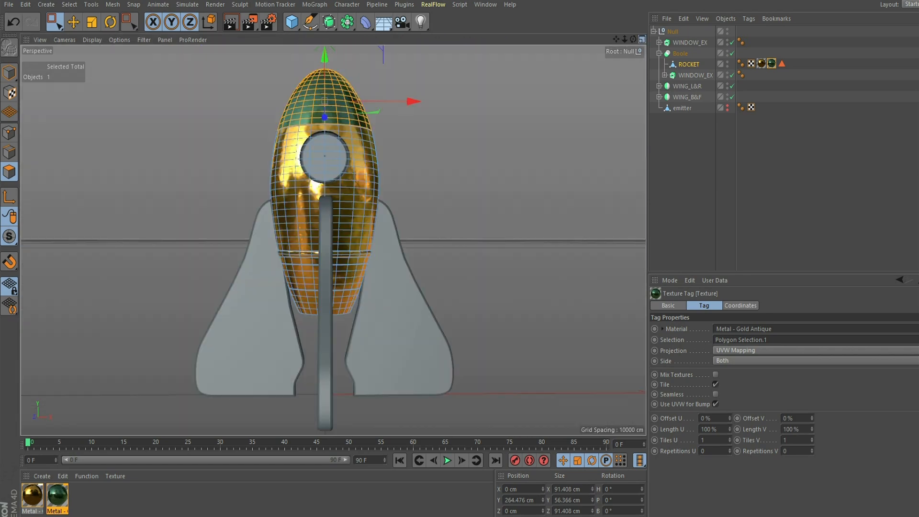
pyautogui.click(642, 39)
pyautogui.moveTo(616, 241); pyautogui.dragTo(586, 407)
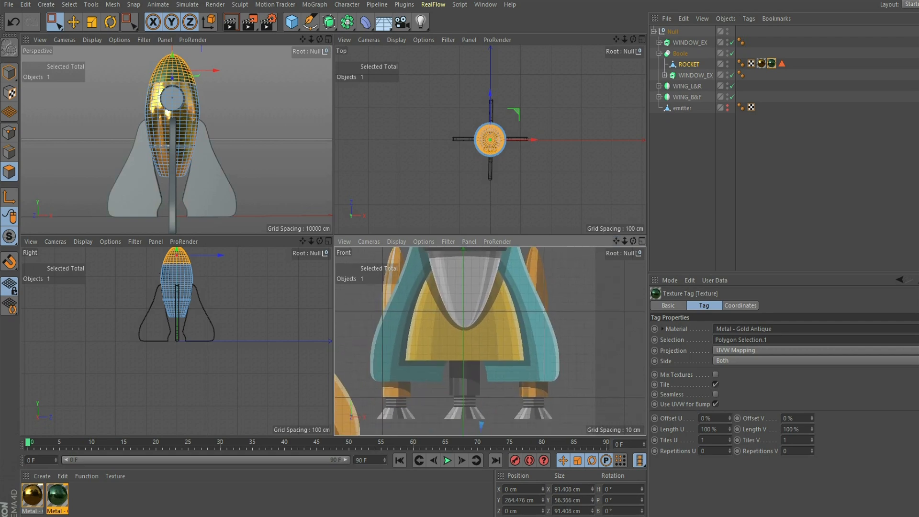
pyautogui.click(688, 86)
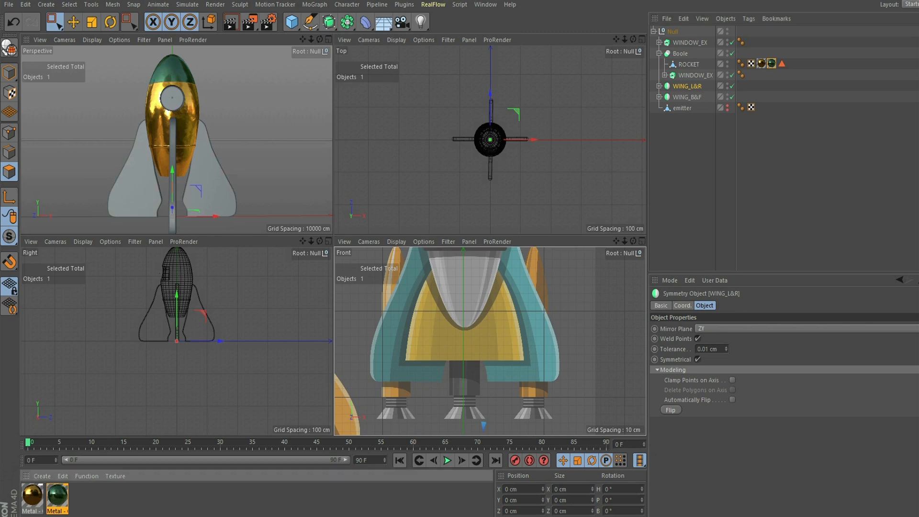
# - Apply the green metal material to WING_L&R and WING_B&F, then duplicate it a third time
pyautogui.moveTo(57, 495); pyautogui.dragTo(687, 87)
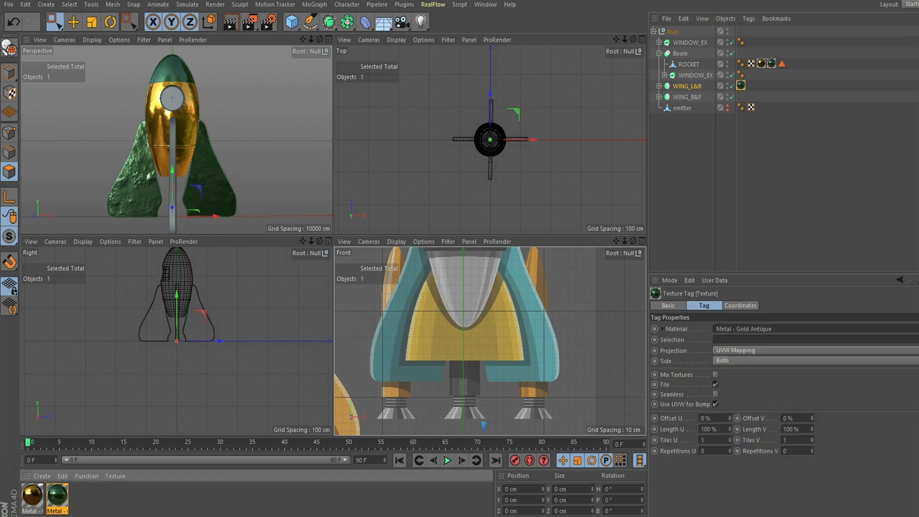
pyautogui.moveTo(58, 496); pyautogui.dragTo(688, 97)
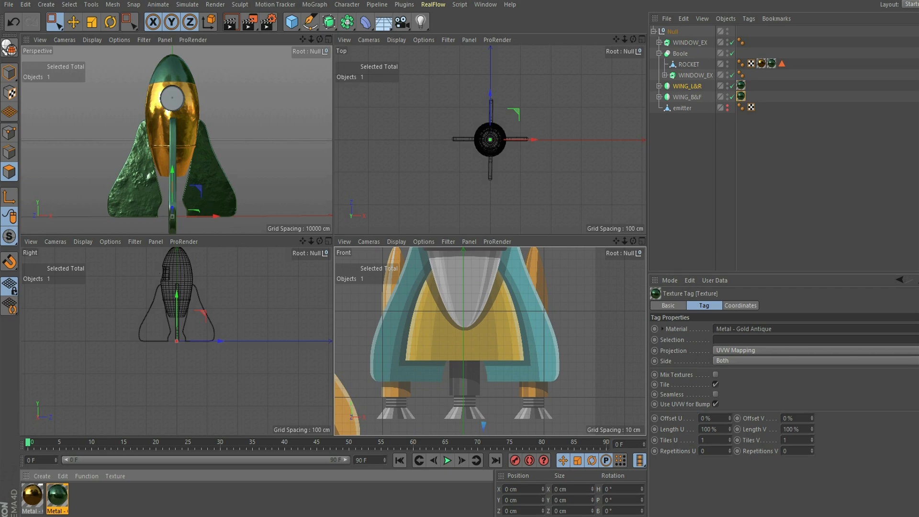
pyautogui.keyDown('ctrl'); pyautogui.moveTo(58, 495); pyautogui.dragTo(81, 496); pyautogui.keyUp('ctrl')
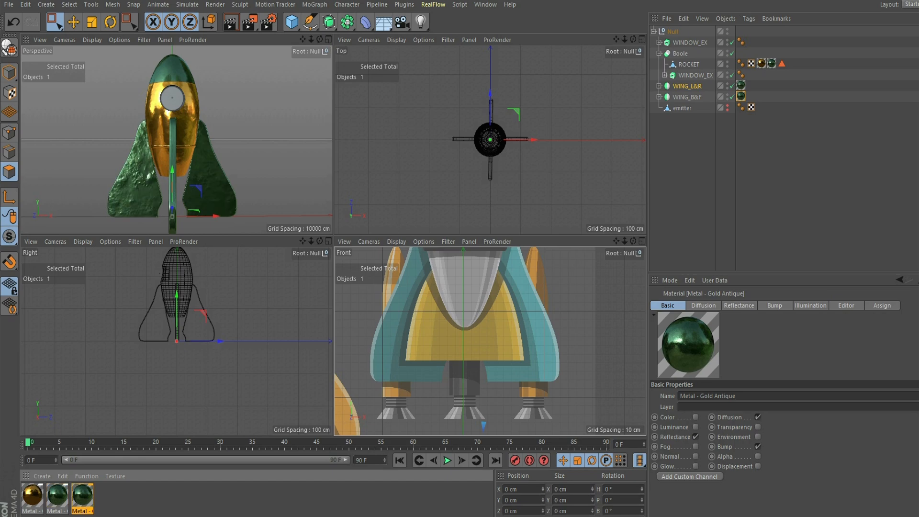
# - Set the third material's Bump Strength to 3% and close the Material Editor
pyautogui.doubleClick(82, 496)
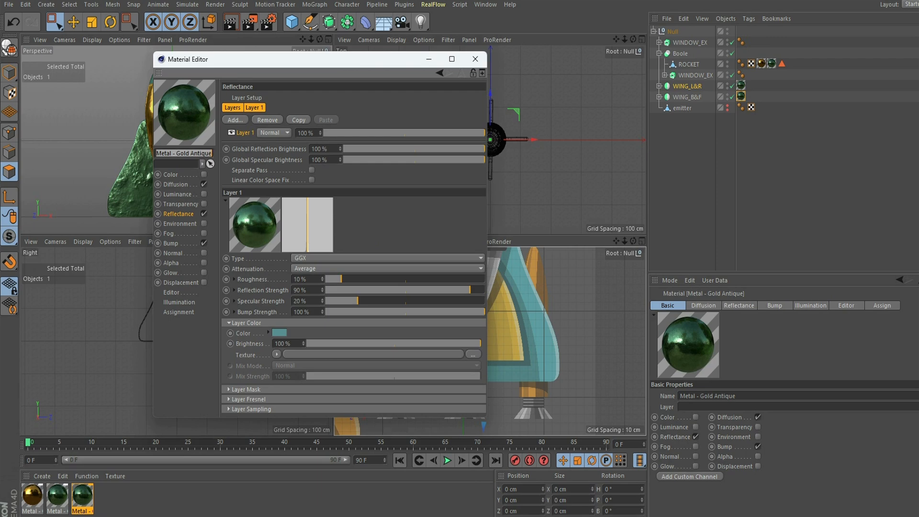
pyautogui.click(171, 243)
pyautogui.moveTo(287, 59); pyautogui.dragTo(456, 133)
pyautogui.moveTo(595, 172); pyautogui.dragTo(570, 172)
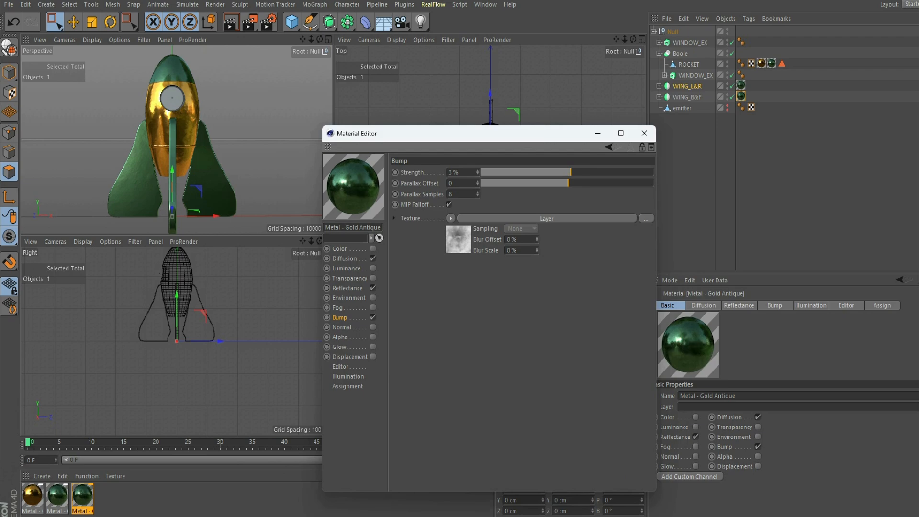
pyautogui.click(645, 133)
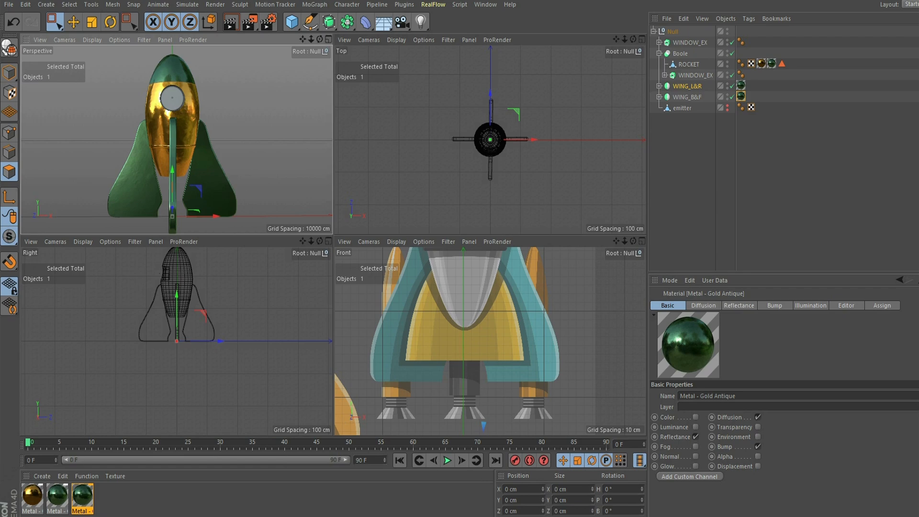
pyautogui.moveTo(616, 241); pyautogui.dragTo(617, 268)
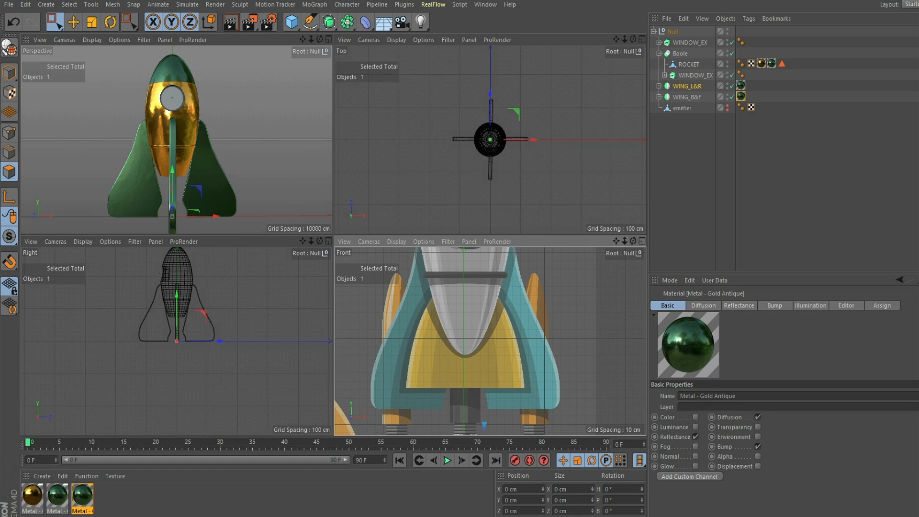
# - Select ROCKET in the maximized Front view and switch to the Loop Selection tool
pyautogui.click(642, 241)
pyautogui.moveTo(616, 39); pyautogui.dragTo(722, 0)
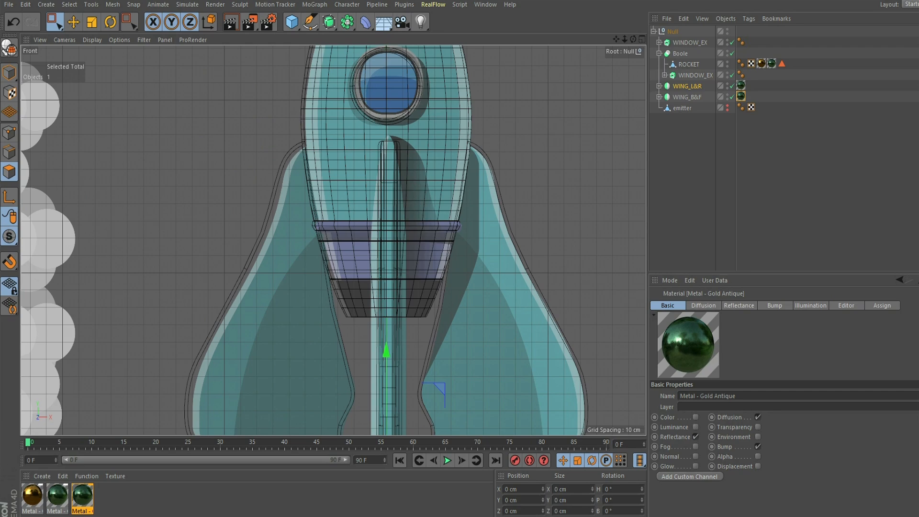
pyautogui.click(688, 64)
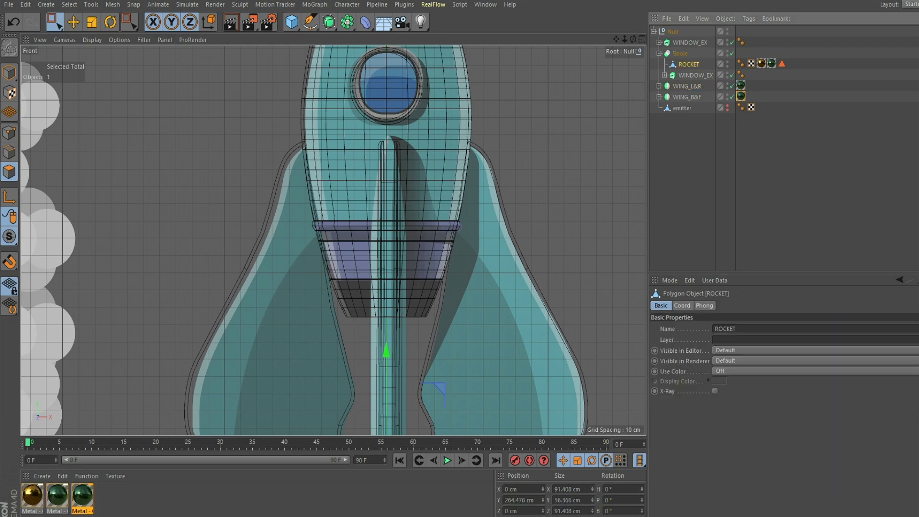
pyautogui.press('u')
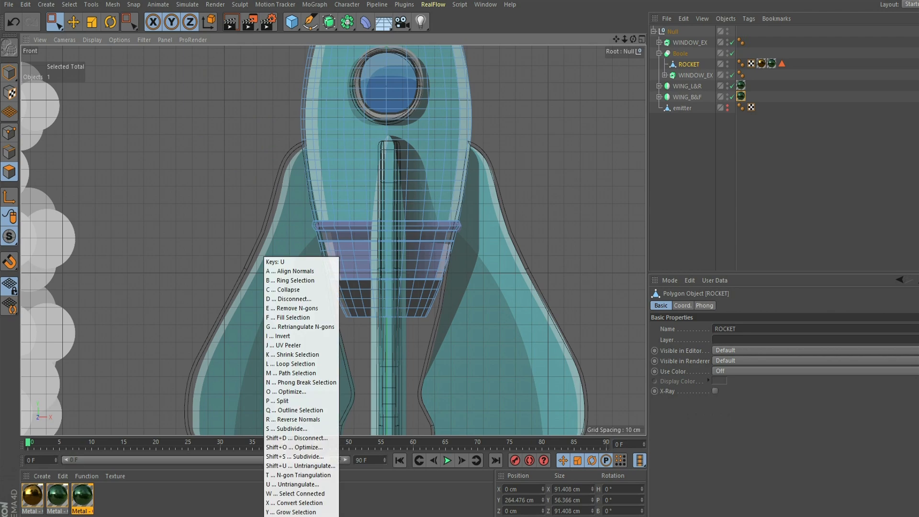
pyautogui.press('l')
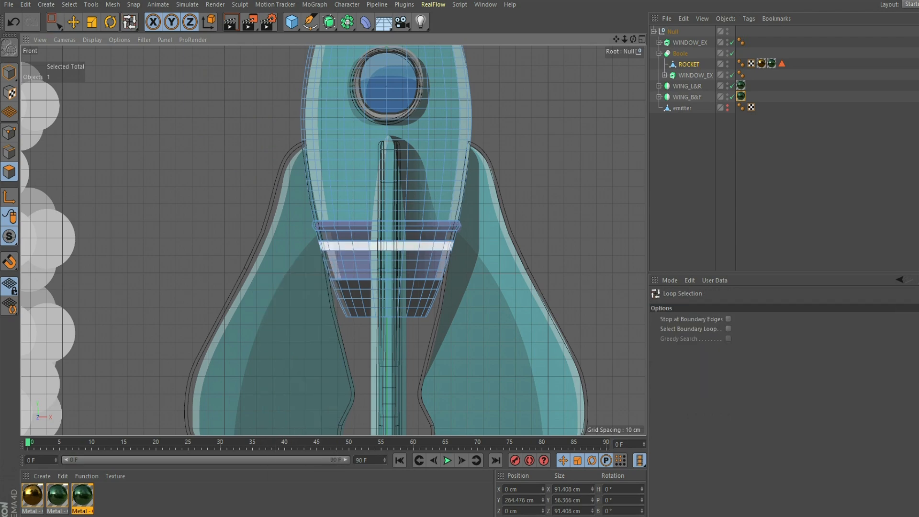
# - Loop-select the polygon rows of the lower-body band, undoing the stray vertical loop
pyautogui.click(359, 247)
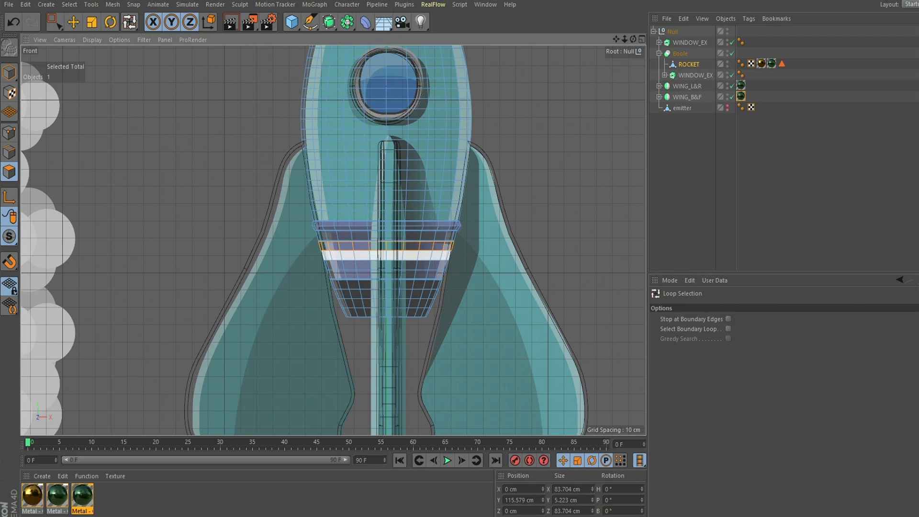
pyautogui.keyDown('shift'); pyautogui.click(385, 256); pyautogui.keyUp('shift')
pyautogui.keyDown('shift'); pyautogui.click(386, 264); pyautogui.keyUp('shift')
pyautogui.keyDown('shift'); pyautogui.click(385, 275); pyautogui.keyUp('shift')
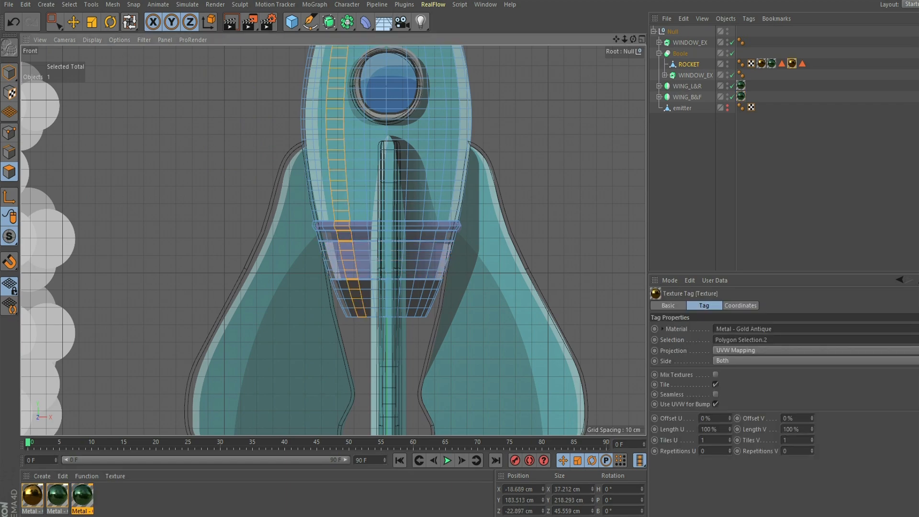
pyautogui.hotkey('ctrl', 'shift', 'a')
pyautogui.click(642, 39)
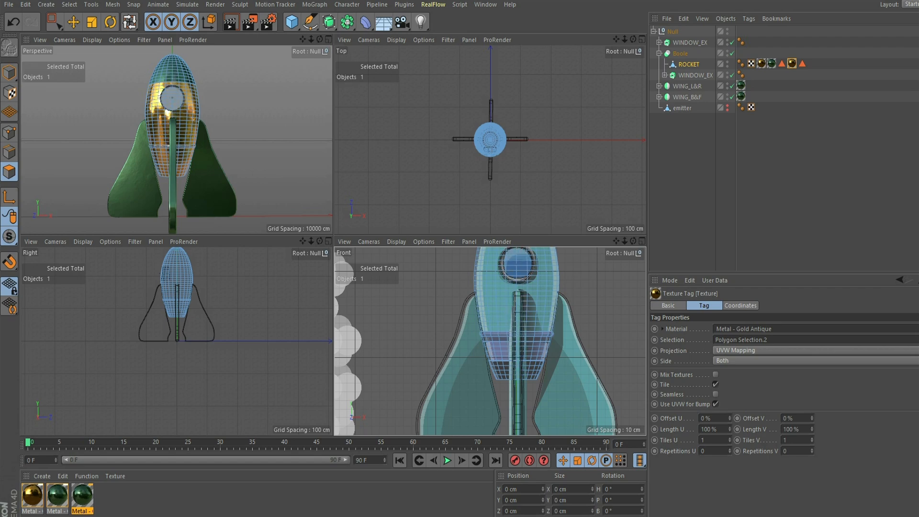
pyautogui.hotkey('ctrl', 'z')
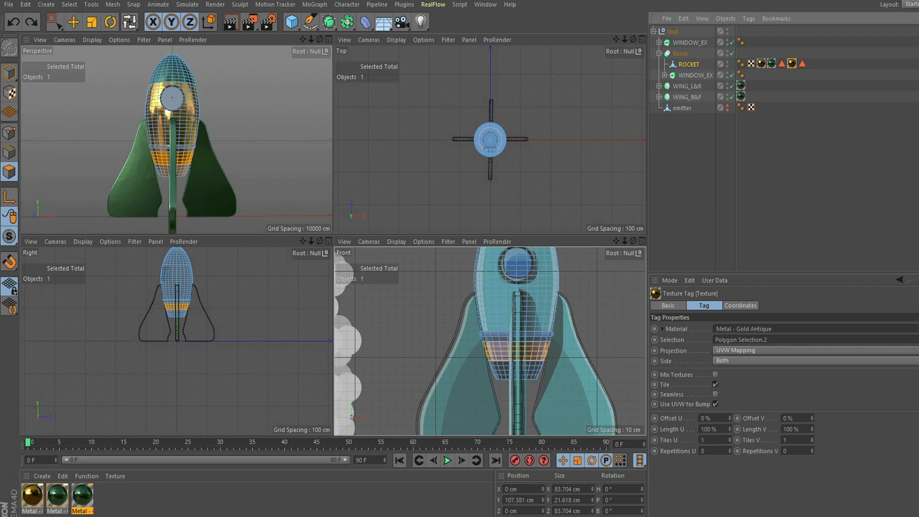
pyautogui.hotkey('ctrl', 'y')
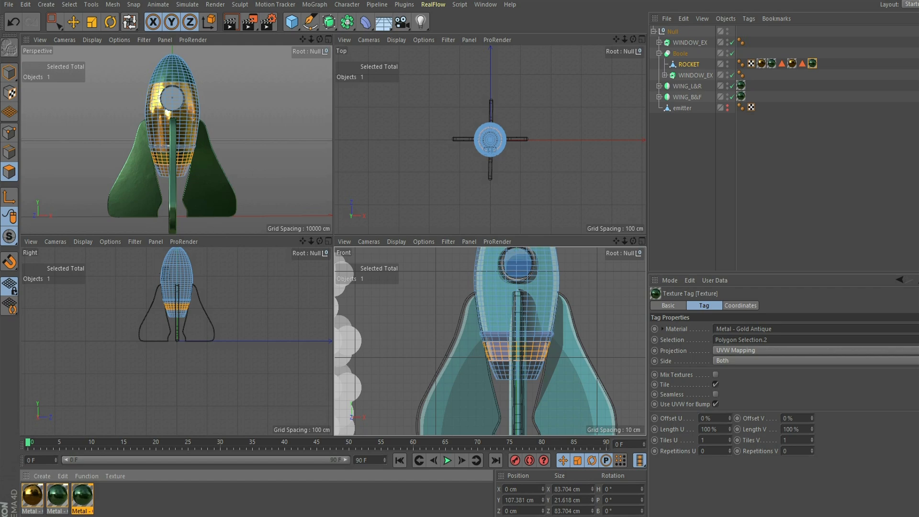
# - Duplicate Metal - Gold Antique and darken the copy's Reflectance Layer Color to 13% value
pyautogui.click(82, 496)
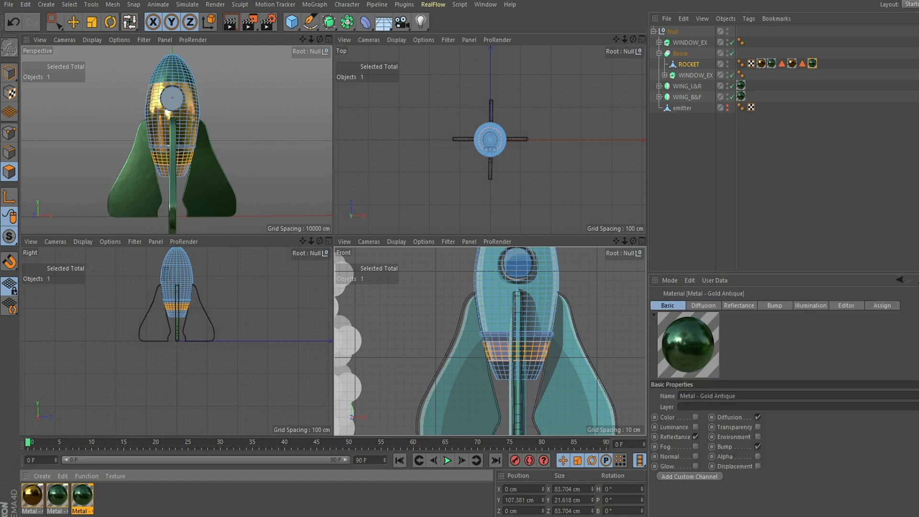
pyautogui.hotkey('ctrl', 'v')
pyautogui.doubleClick(107, 497)
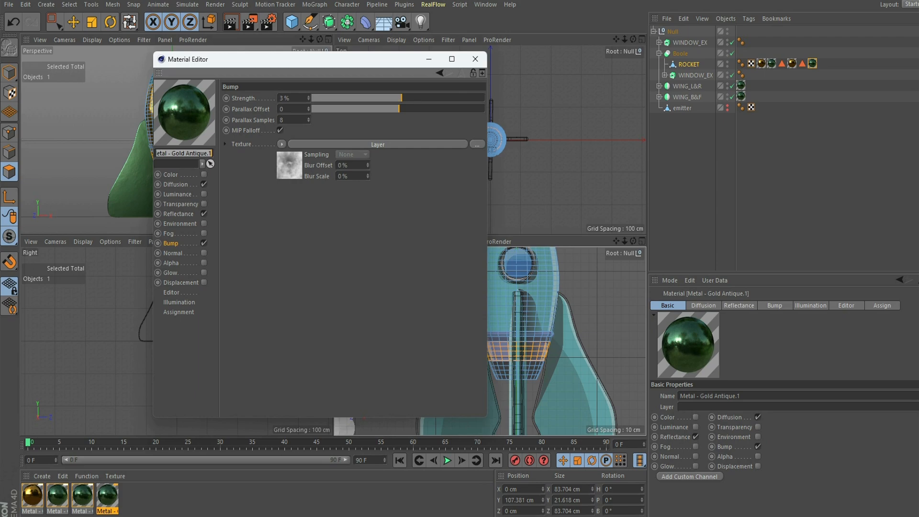
pyautogui.click(176, 185)
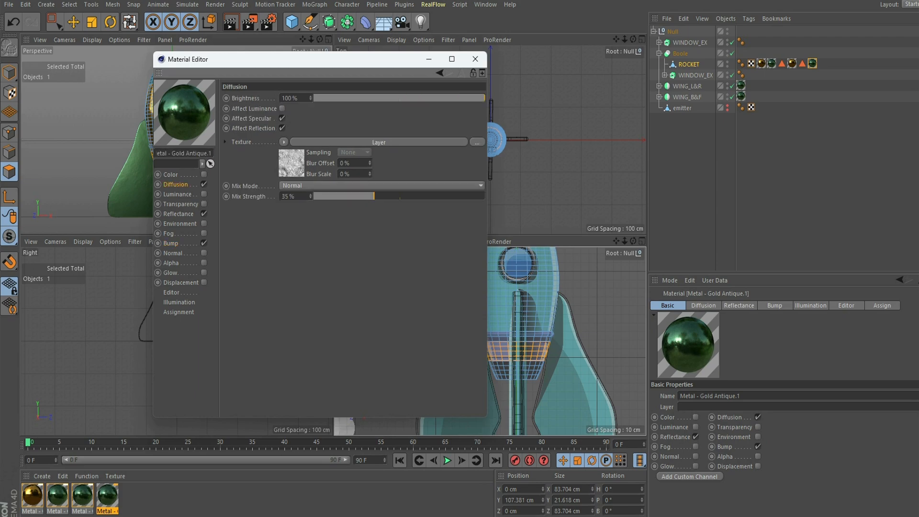
pyautogui.click(171, 243)
pyautogui.click(179, 214)
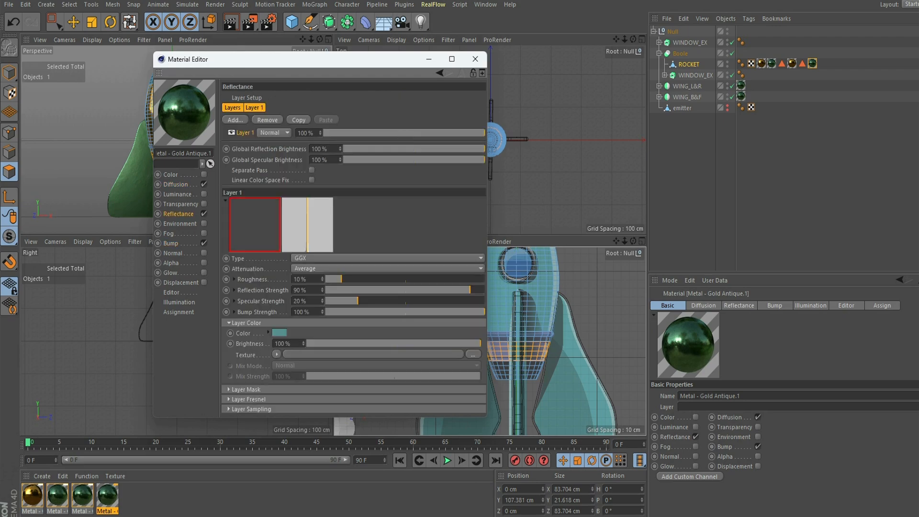
pyautogui.click(280, 332)
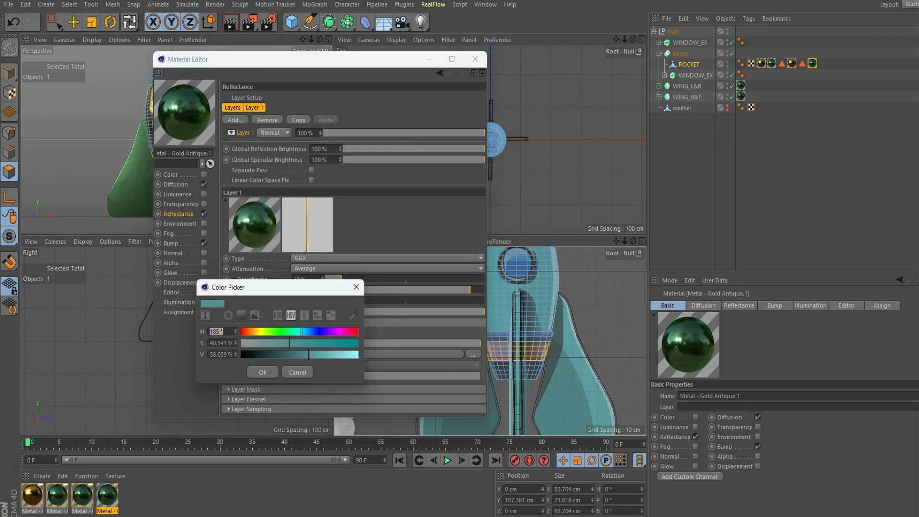
pyautogui.click(257, 355)
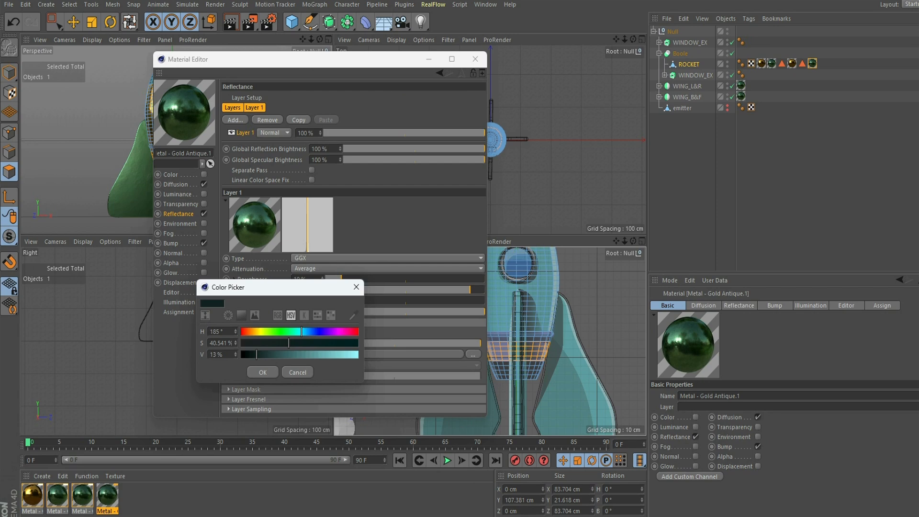
pyautogui.click(263, 372)
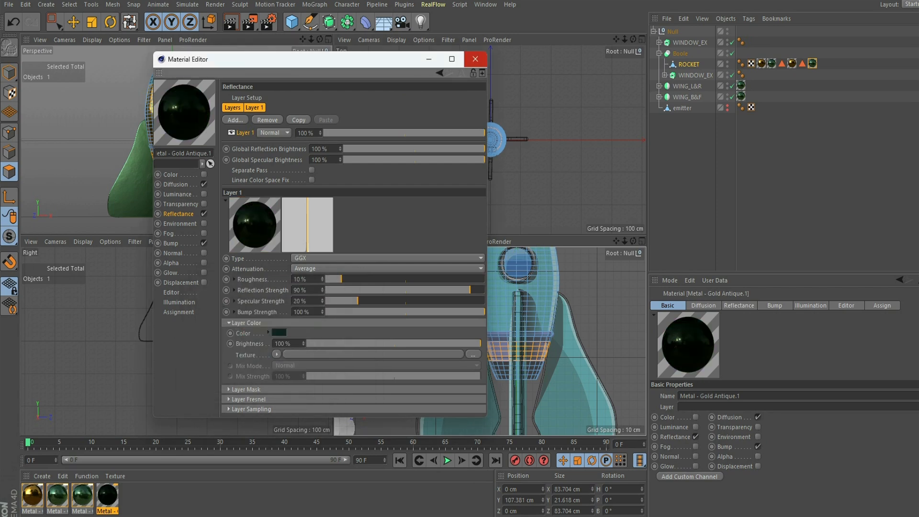
pyautogui.click(475, 59)
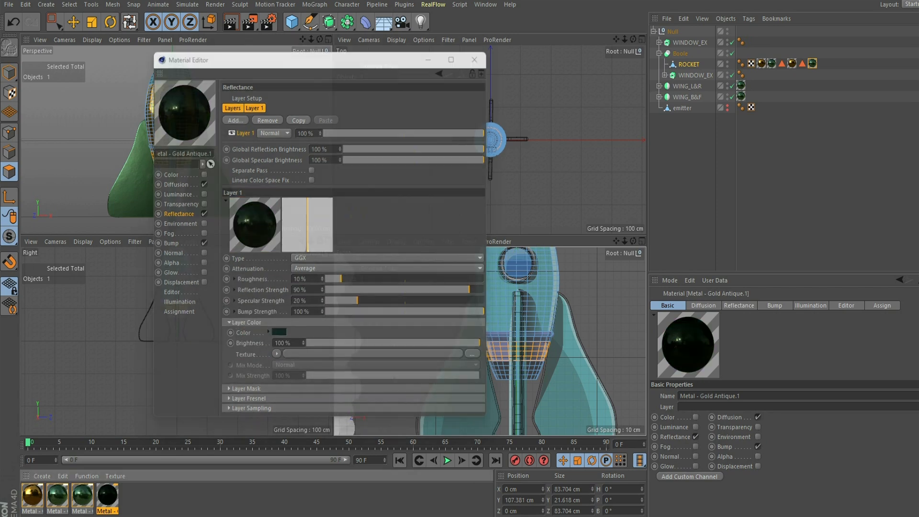
pyautogui.click(642, 241)
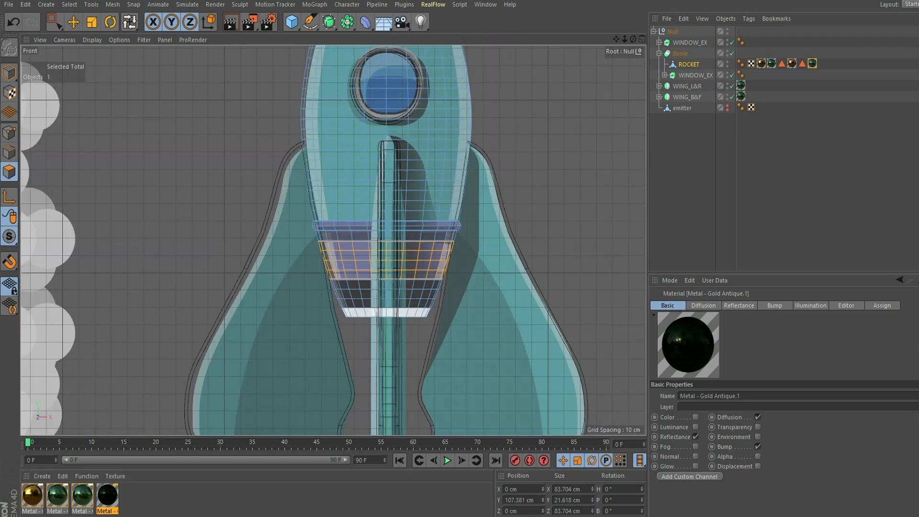
# - Loop-select and grow the base-section rows, then apply Metal - Gold Antique.1 to them
pyautogui.click(410, 303)
pyautogui.press('u')
pyautogui.press('y')
pyautogui.press('u')
pyautogui.press('y')
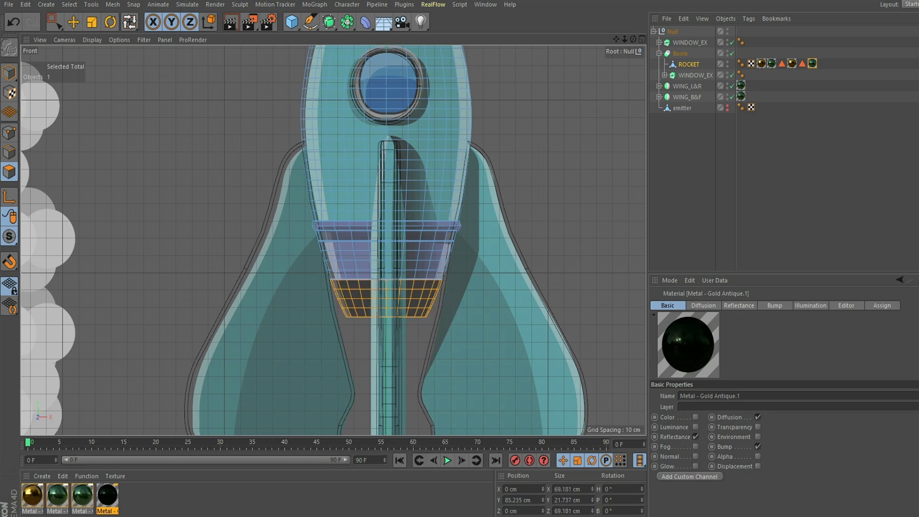
pyautogui.moveTo(107, 496); pyautogui.dragTo(358, 299)
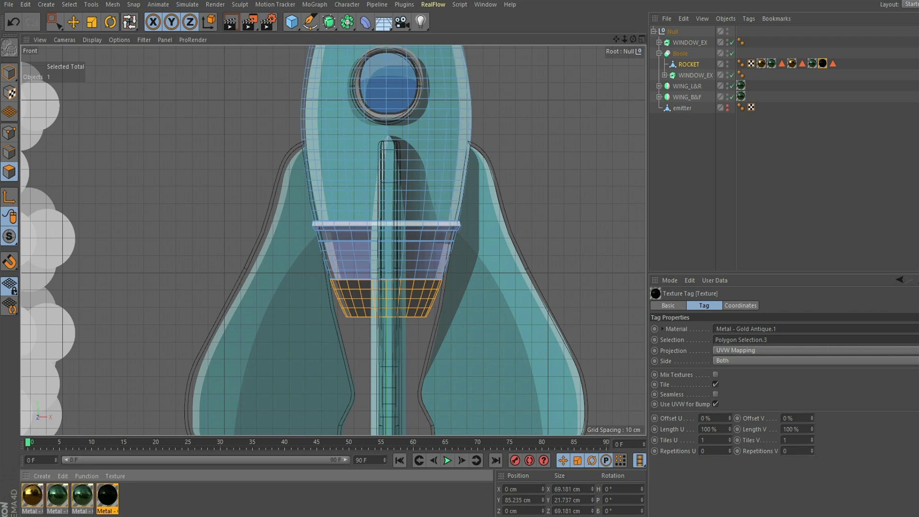
# - Loop-select the two rows of the thin trim ring and view the rocket in the maximized Perspective view
pyautogui.click(356, 223)
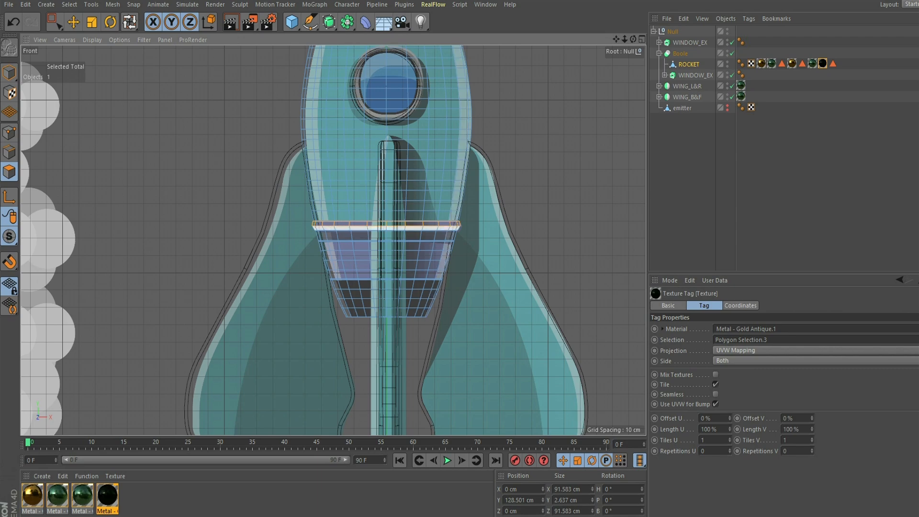
pyautogui.keyDown('shift'); pyautogui.click(355, 229); pyautogui.keyUp('shift')
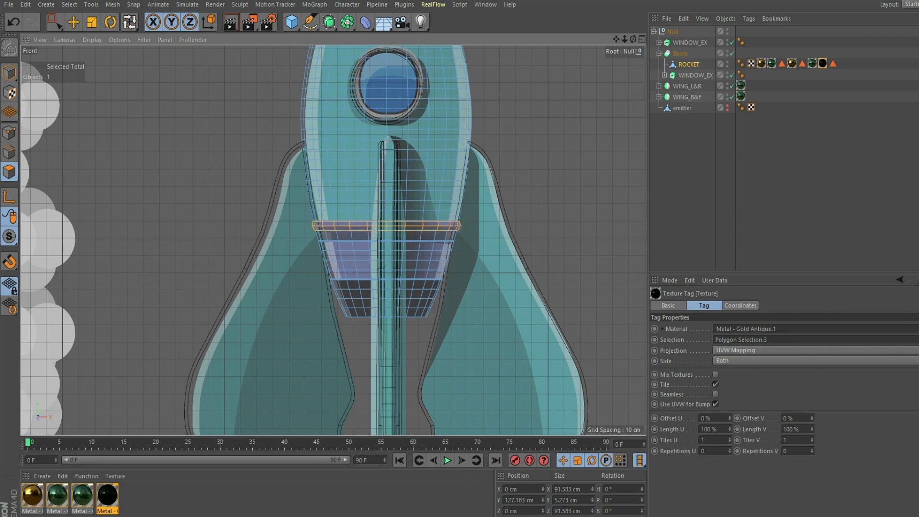
pyautogui.click(642, 39)
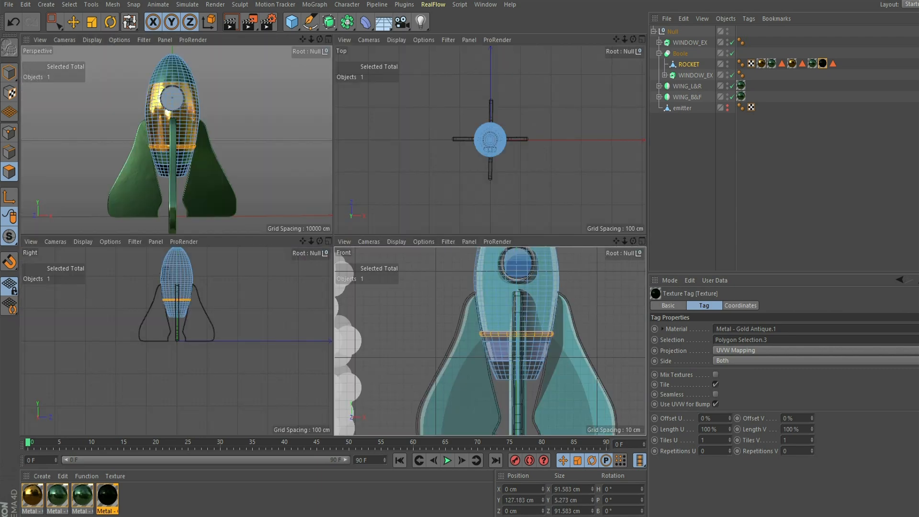
pyautogui.click(329, 39)
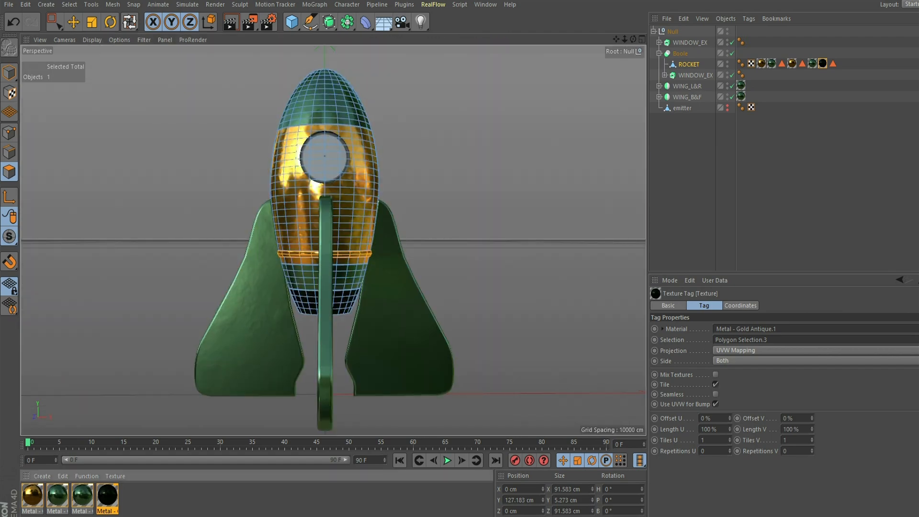
# - Apply the green metal material to the trim ring's Polygon Selection.4, save, and inspect the rocket in Model mode
pyautogui.moveTo(82, 496); pyautogui.dragTo(301, 254)
pyautogui.click(215, 182)
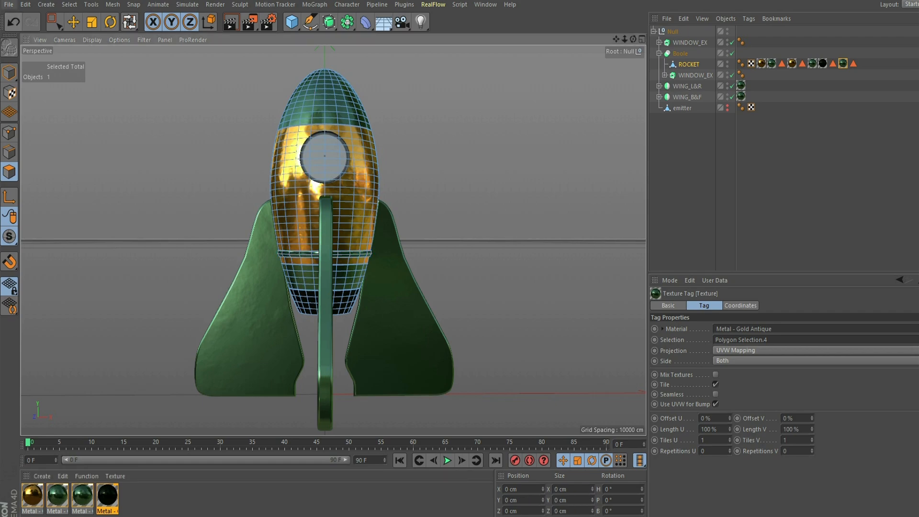
pyautogui.click(8, 4)
pyautogui.click(21, 94)
pyautogui.moveTo(9, 73); pyautogui.dragTo(40, 88)
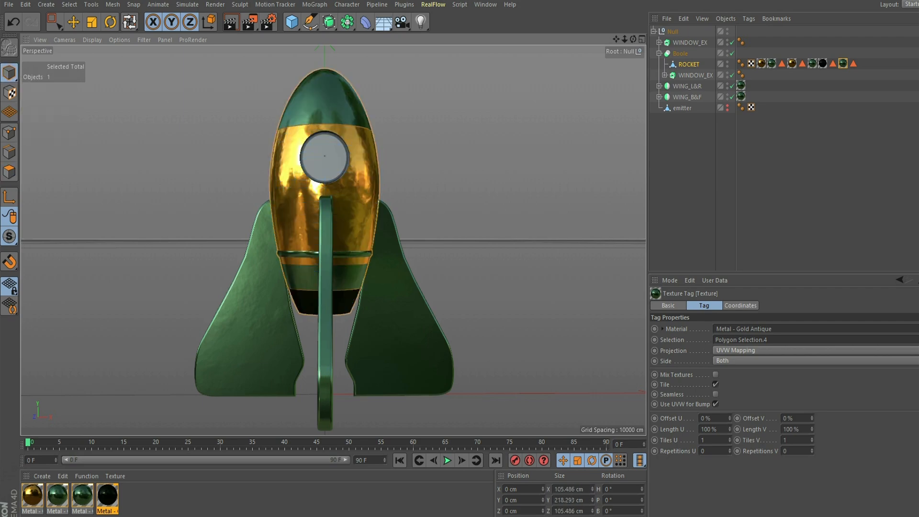
pyautogui.moveTo(333, 241)
pyautogui.keyDown('alt'); pyautogui.mouseDown()
pyautogui.moveTo(268, 257)
pyautogui.moveTo(355, 280)
pyautogui.moveTo(333, 240)
pyautogui.mouseUp(); pyautogui.keyUp('alt')
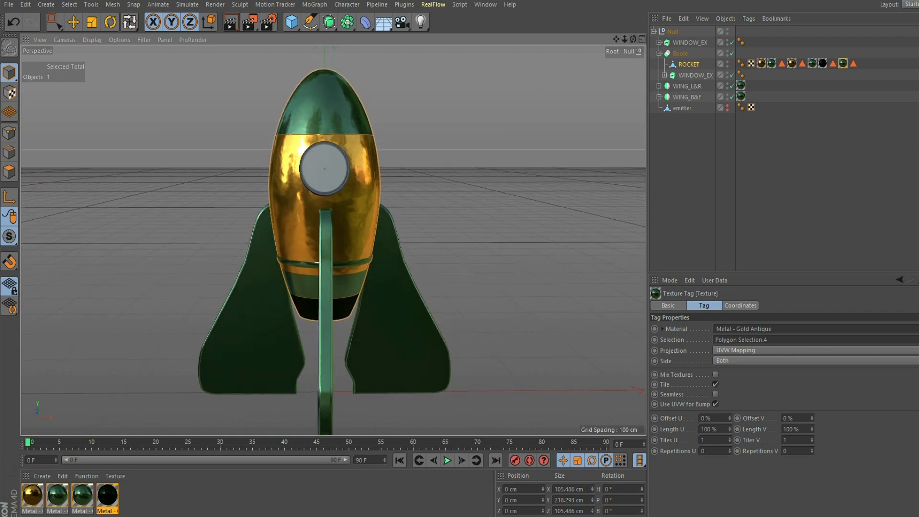